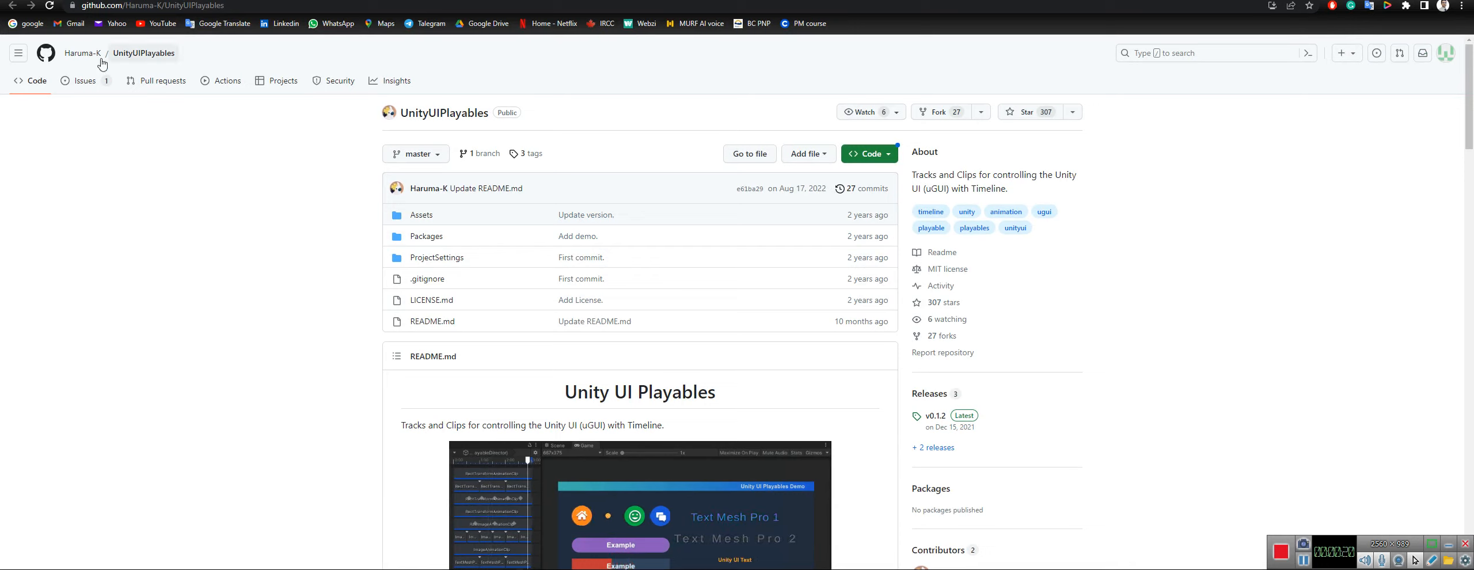
# View the clone and download options of the UnityUIPlayables GitHub repository.
pyautogui.moveTo(98, 61)
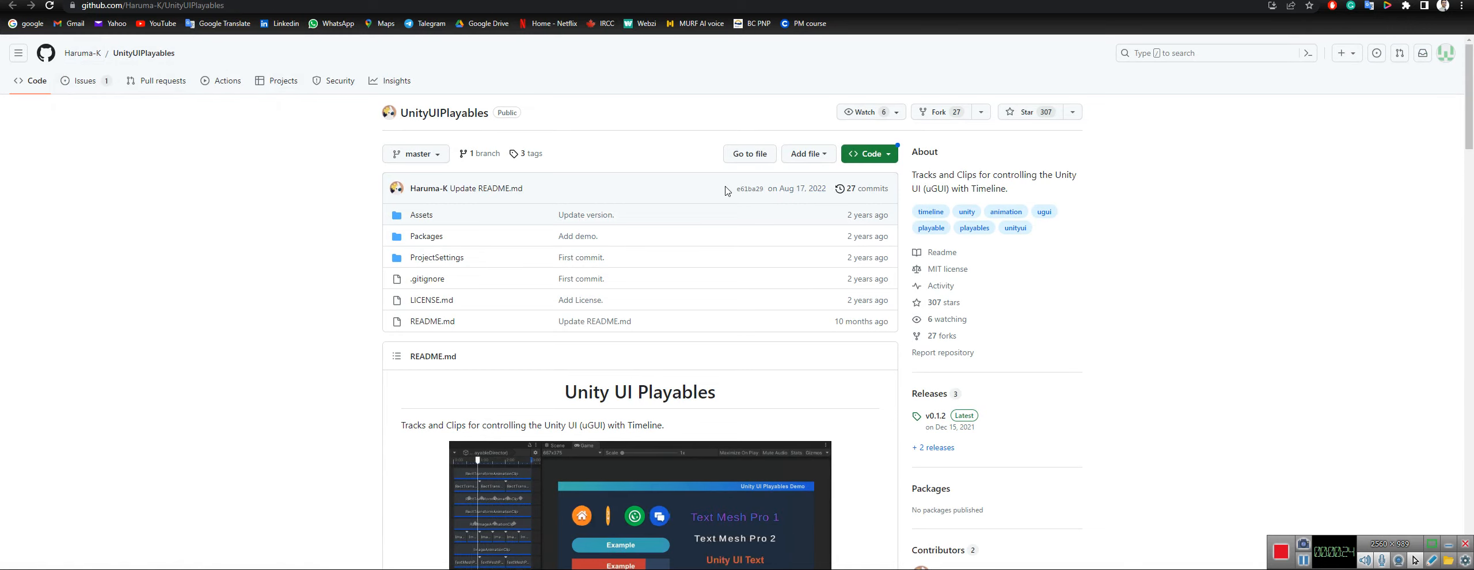
pyautogui.click(870, 153)
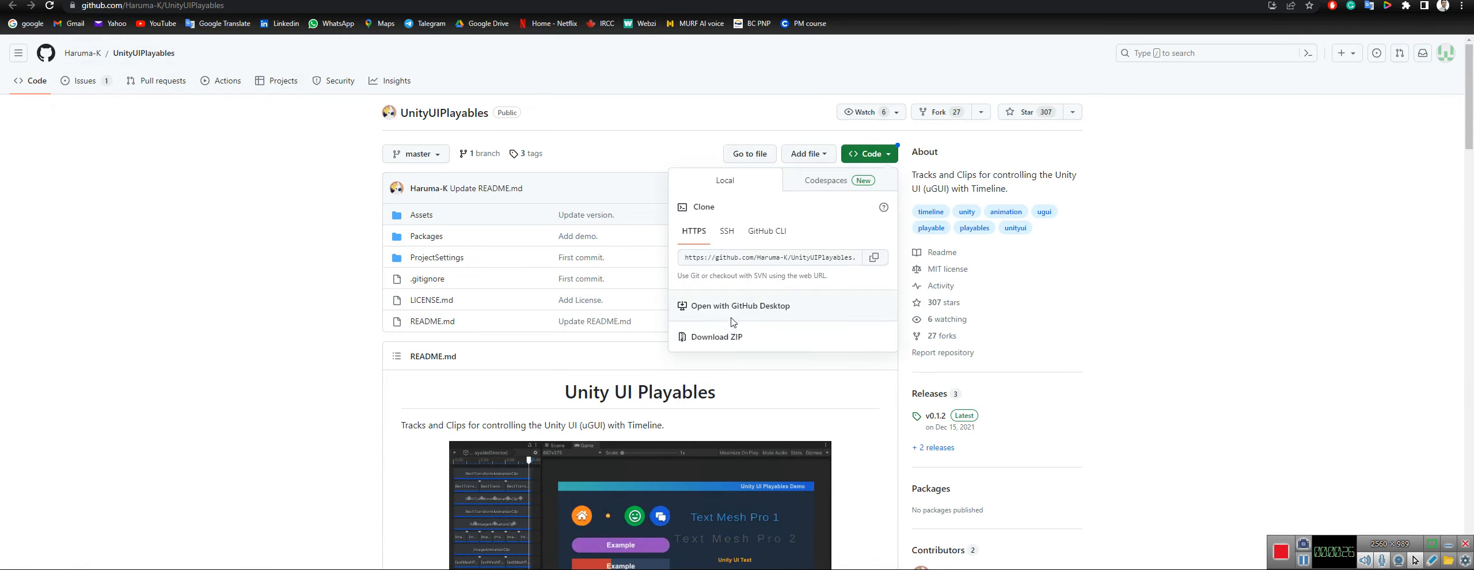
pyautogui.click(596, 139)
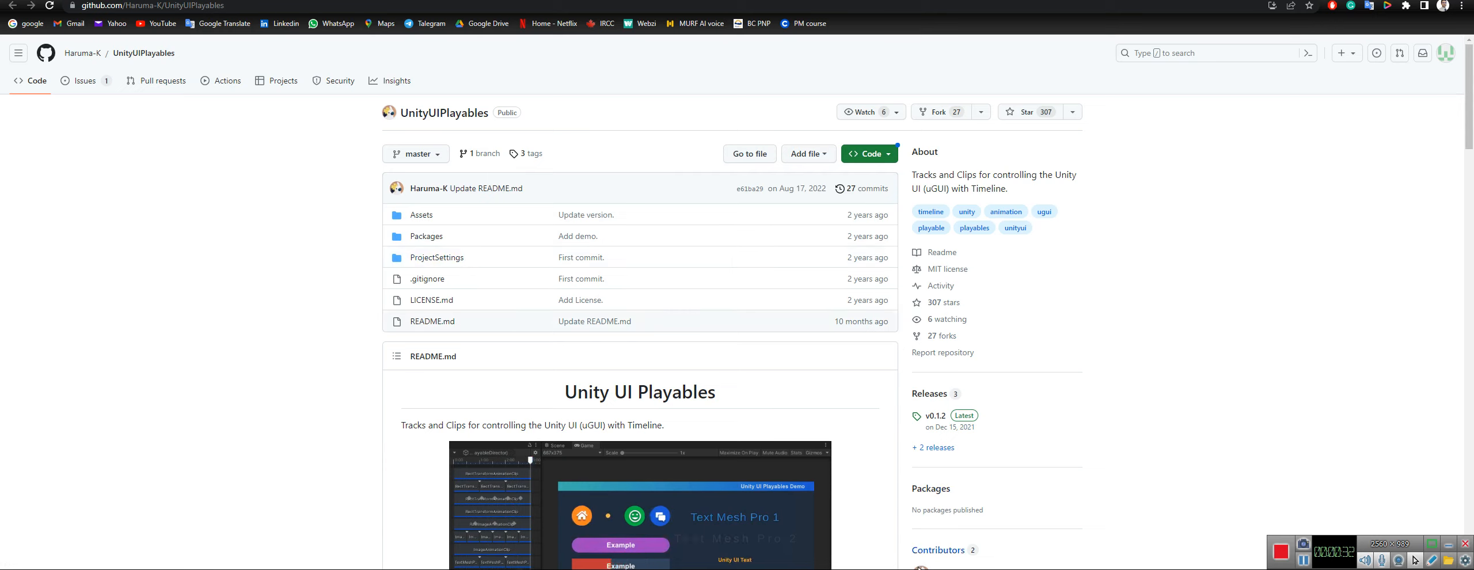
# Switch to Unity, restore the full editor layout from the maximized Game view, and open the Demo scene of Unity UI Playables.
pyautogui.click(928, 535)
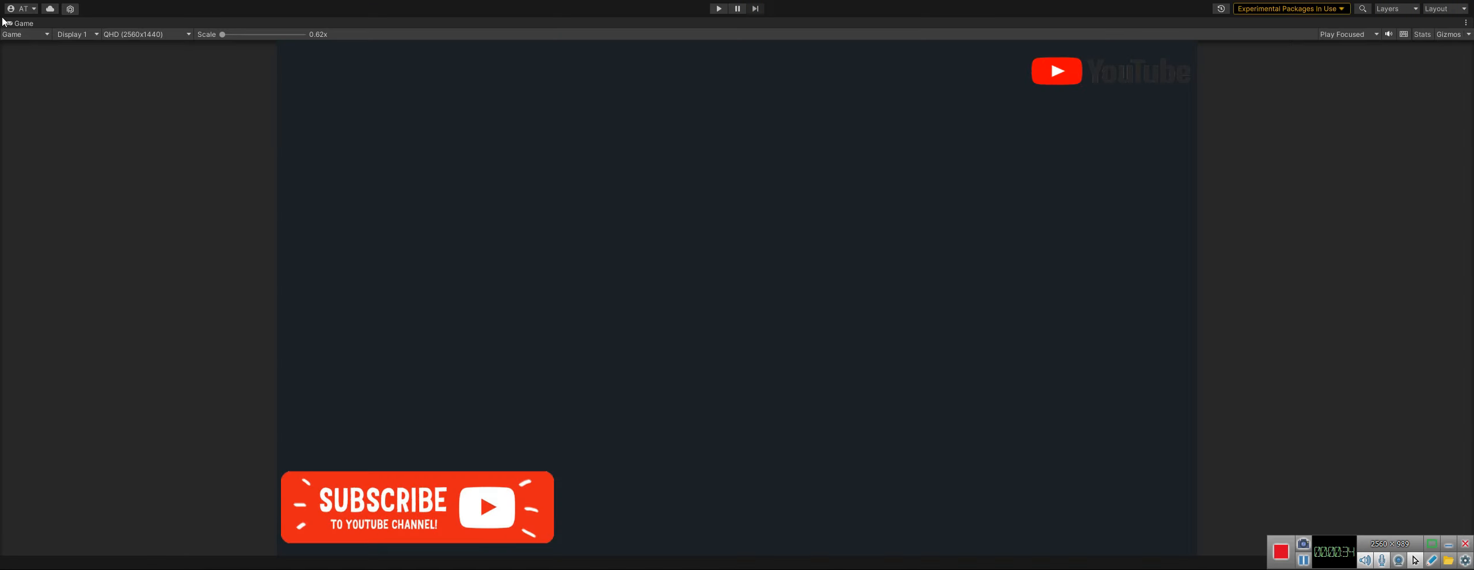
pyautogui.doubleClick(21, 23)
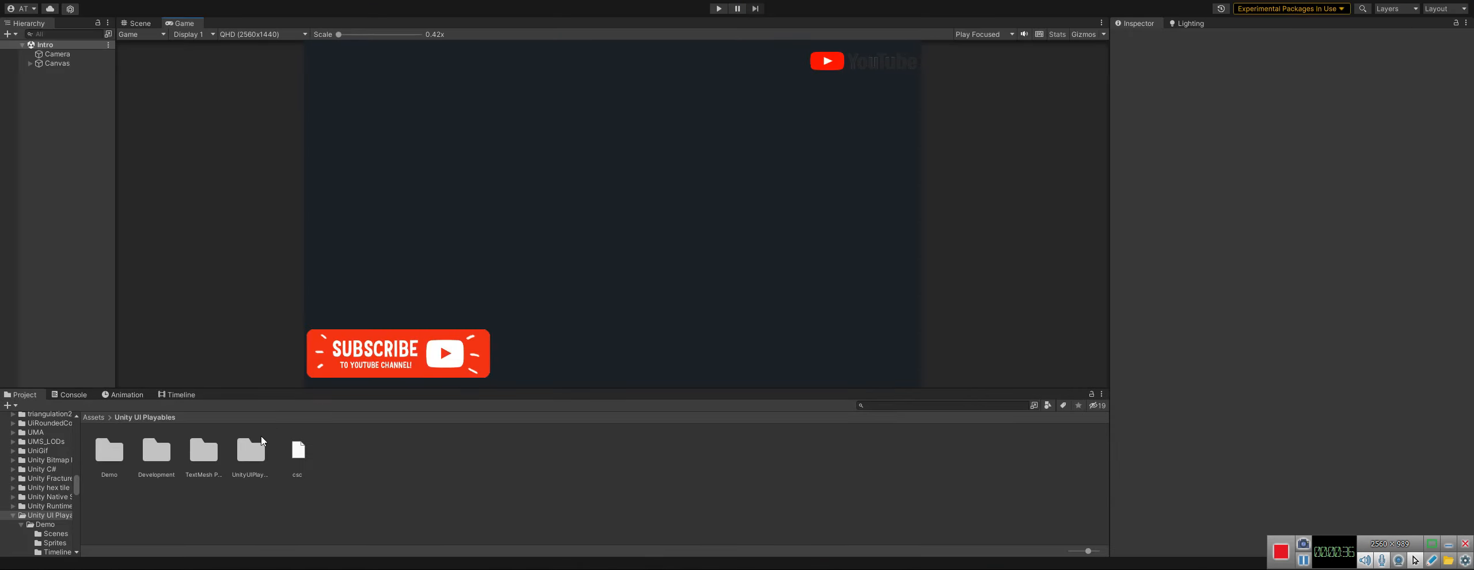
pyautogui.click(108, 454)
pyautogui.doubleClick(108, 454)
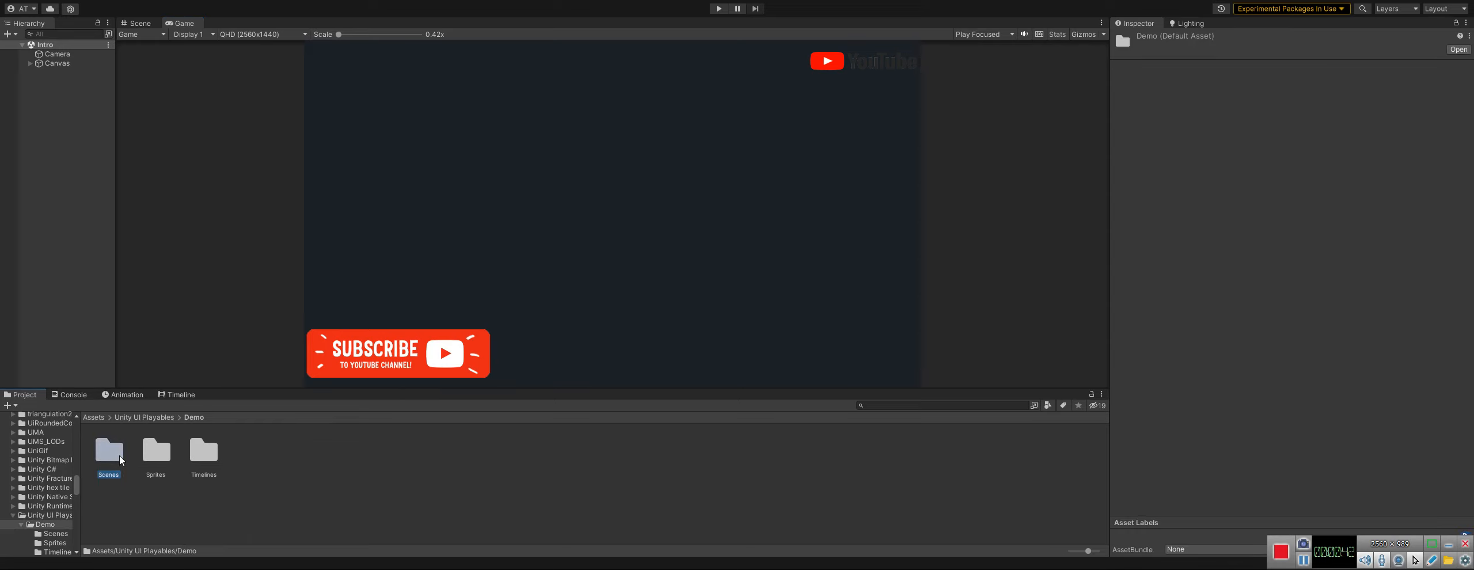
pyautogui.doubleClick(119, 456)
pyautogui.click(109, 461)
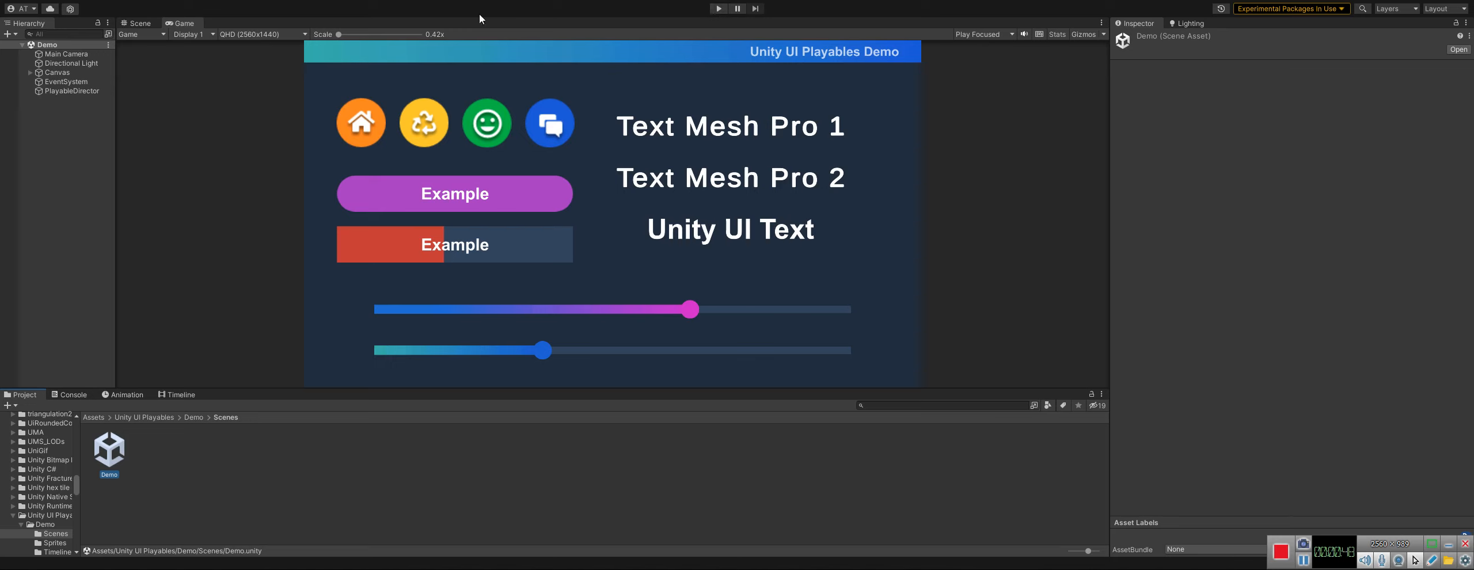
# Run the Demo scene, inspect RoundButton01 under Canvas > Contents > RoundButtons while it plays, and stop the playback.
pyautogui.click(717, 8)
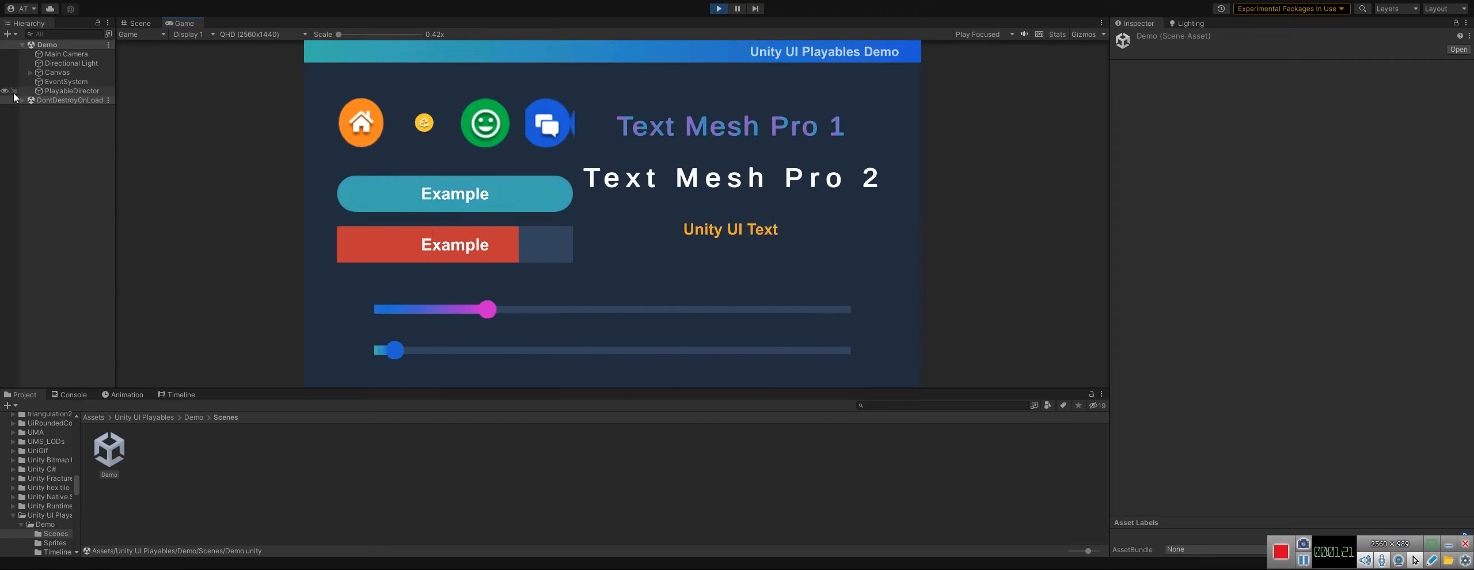
pyautogui.click(29, 72)
pyautogui.click(38, 90)
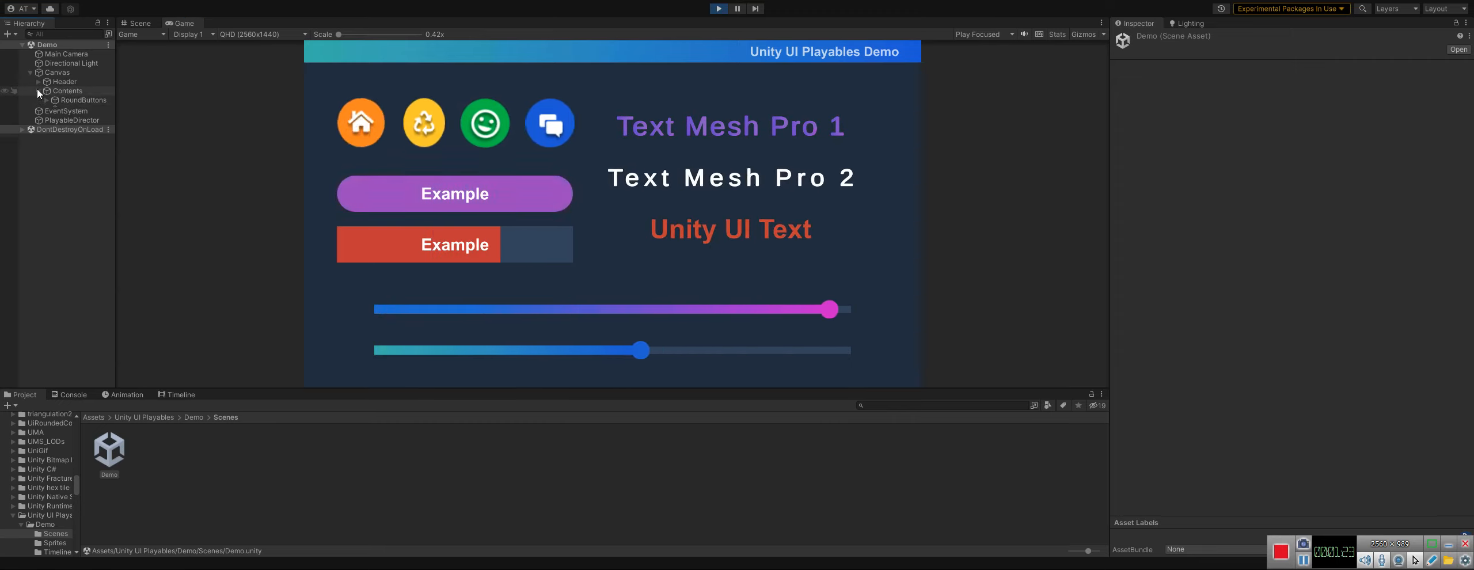
pyautogui.click(46, 101)
pyautogui.click(82, 108)
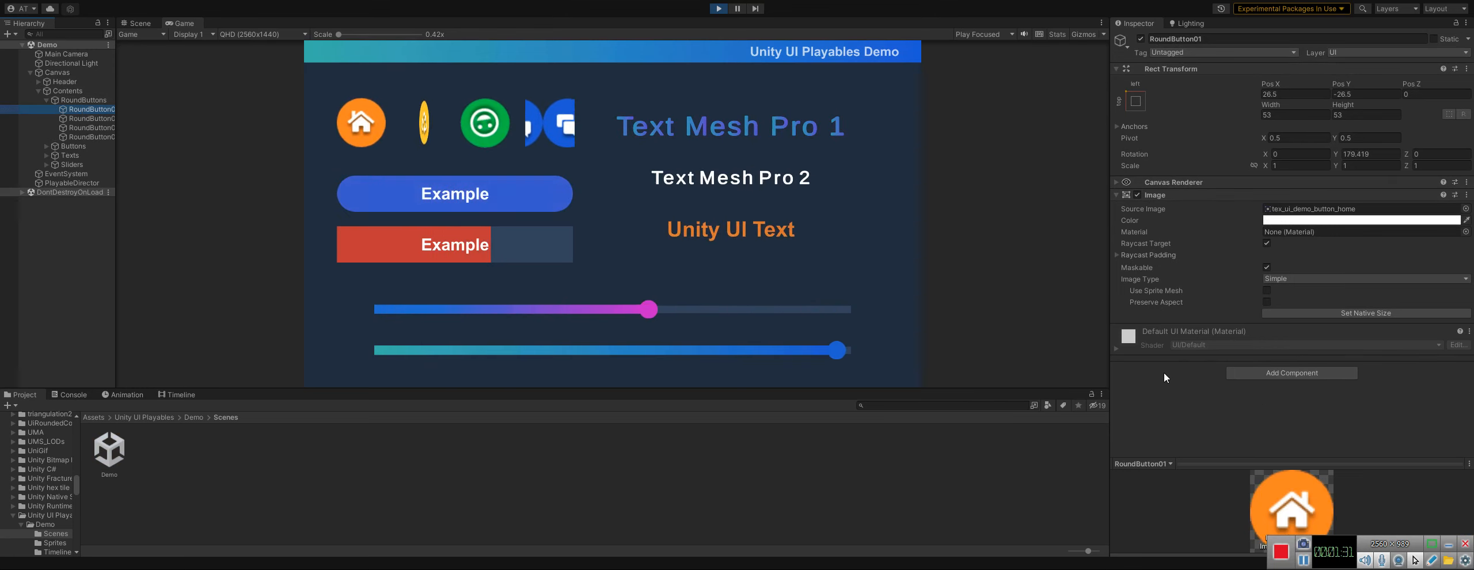
pyautogui.click(719, 8)
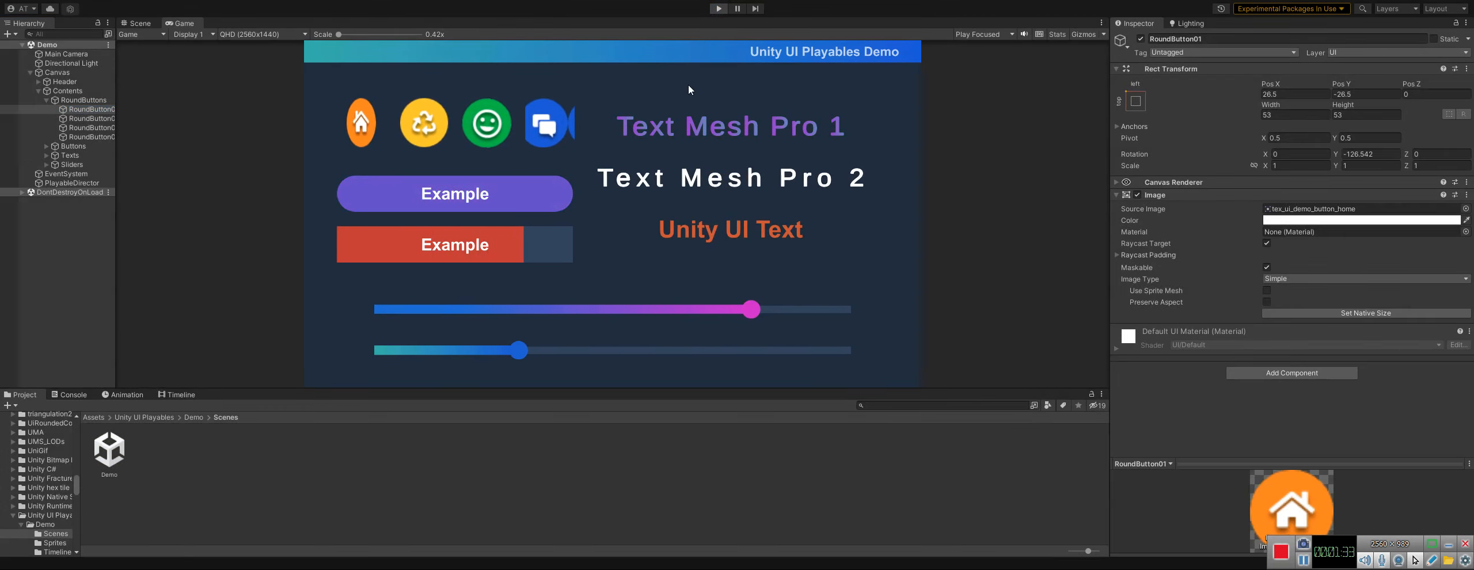
# View the Script Generation Window from the Development tools and close it.
pyautogui.click(695, 0)
pyautogui.moveTo(716, 10)
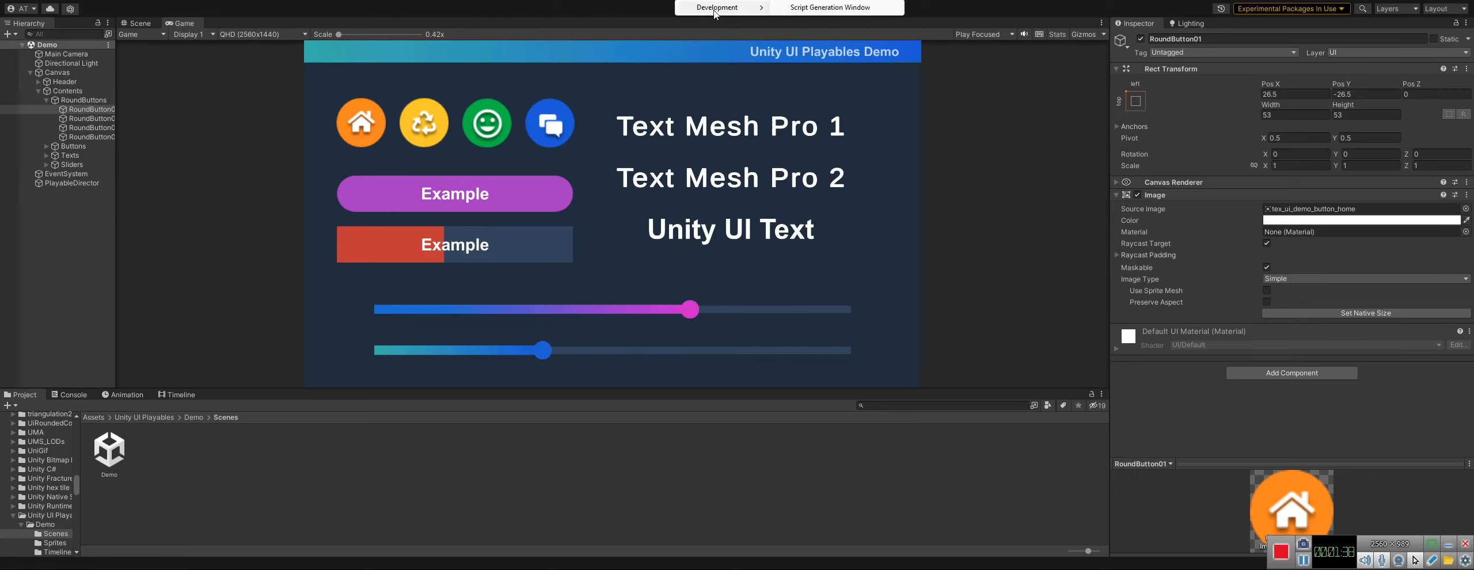
pyautogui.click(824, 12)
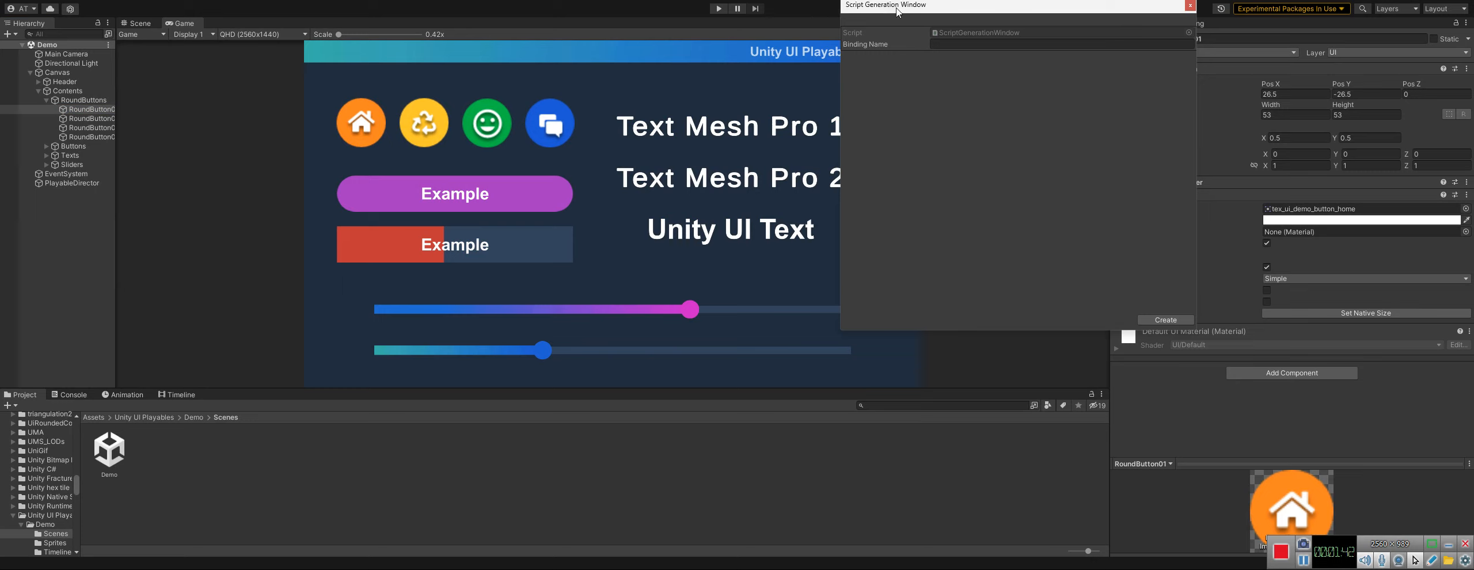
pyautogui.click(1189, 5)
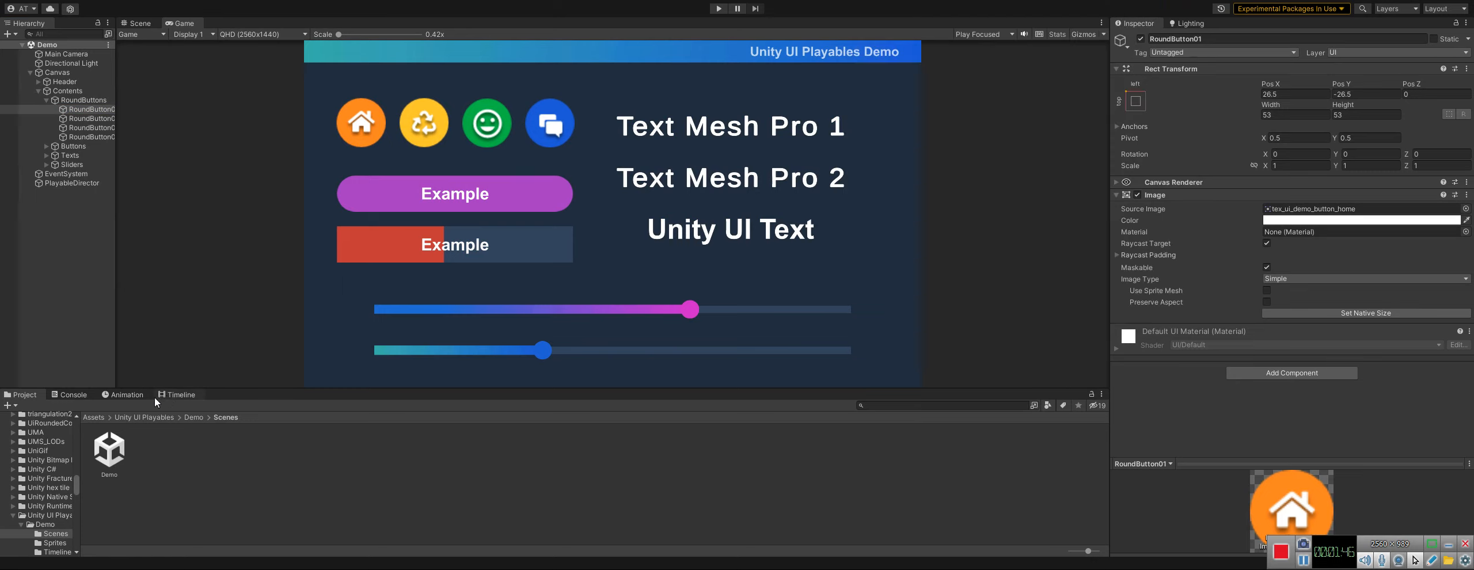
# Show the PlayableDirector's timeline, locate its assigned playable in the project files, and open the timeline_demo_001 asset.
pyautogui.click(176, 395)
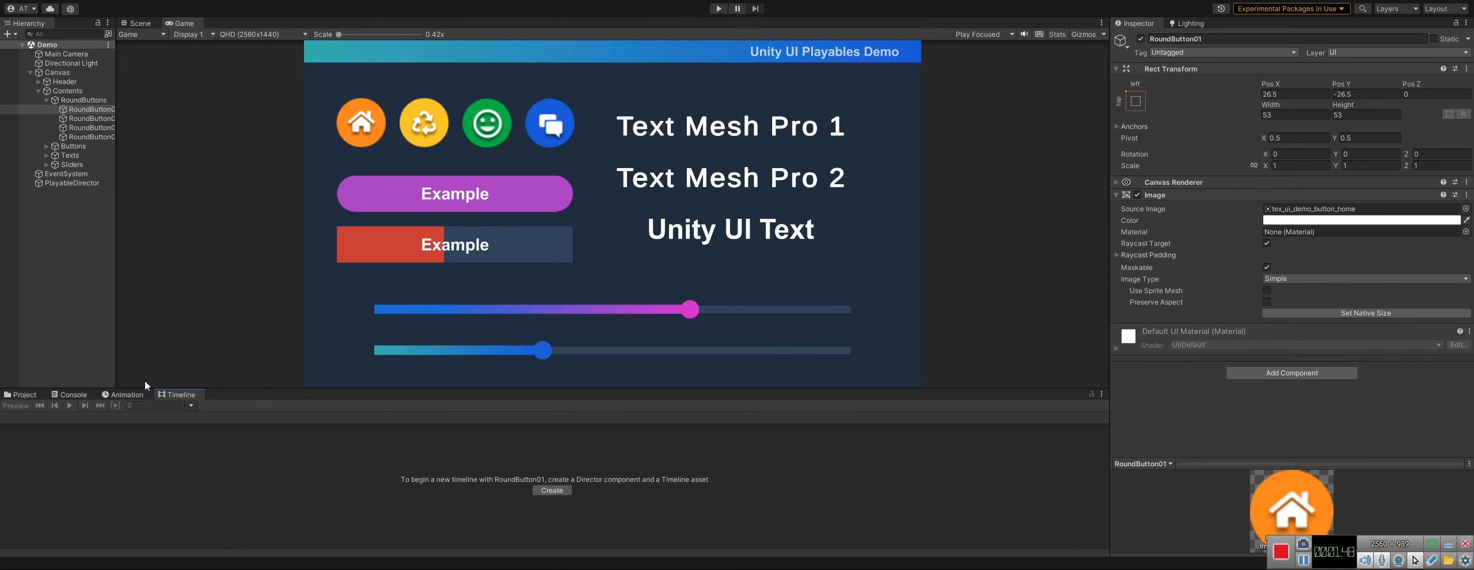
pyautogui.click(49, 183)
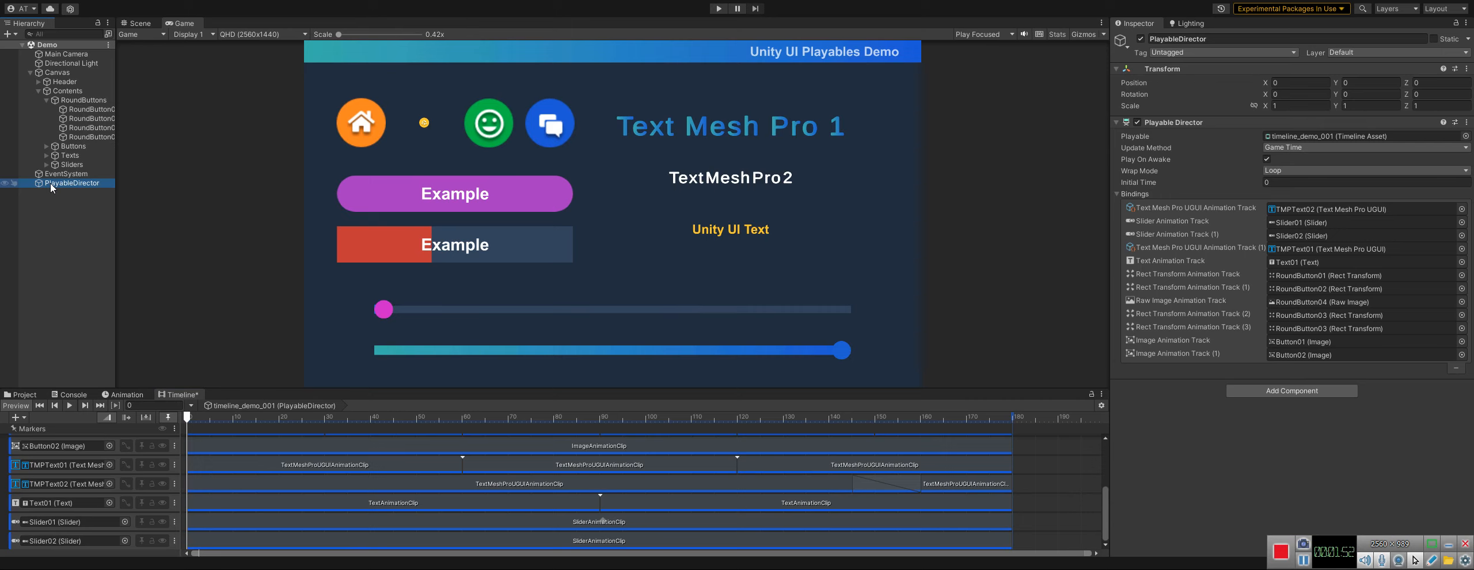
pyautogui.click(1312, 137)
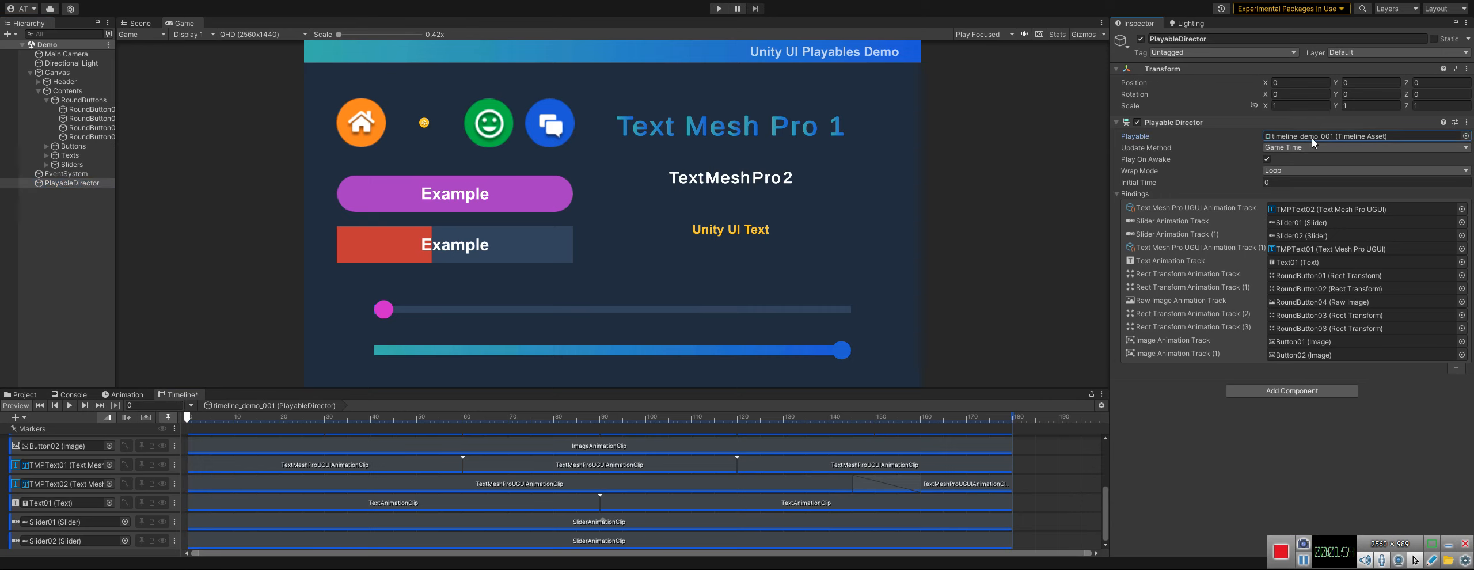
pyautogui.click(30, 395)
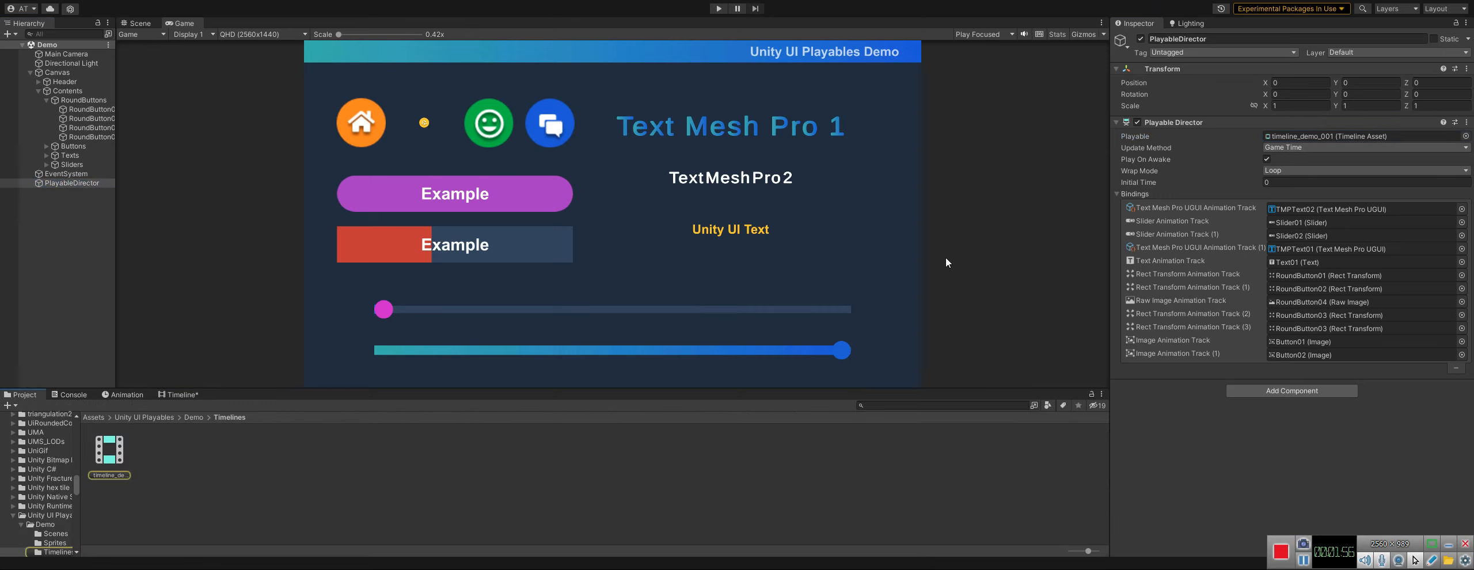
pyautogui.click(1297, 137)
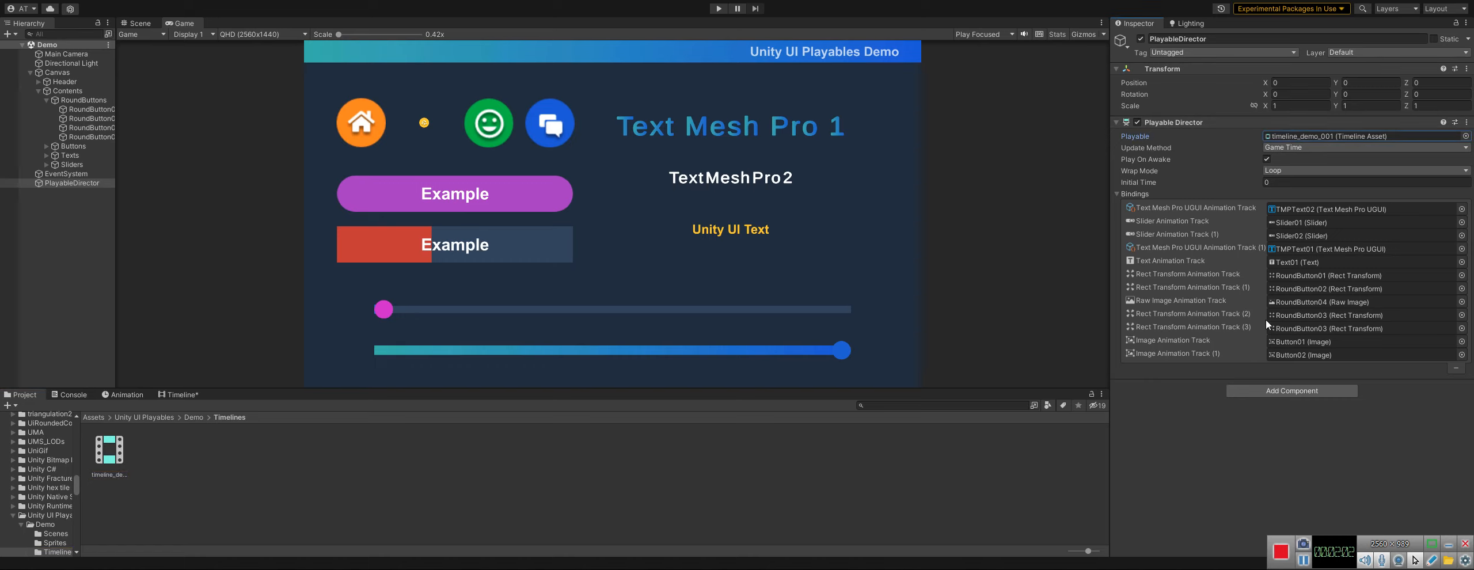
pyautogui.click(1295, 135)
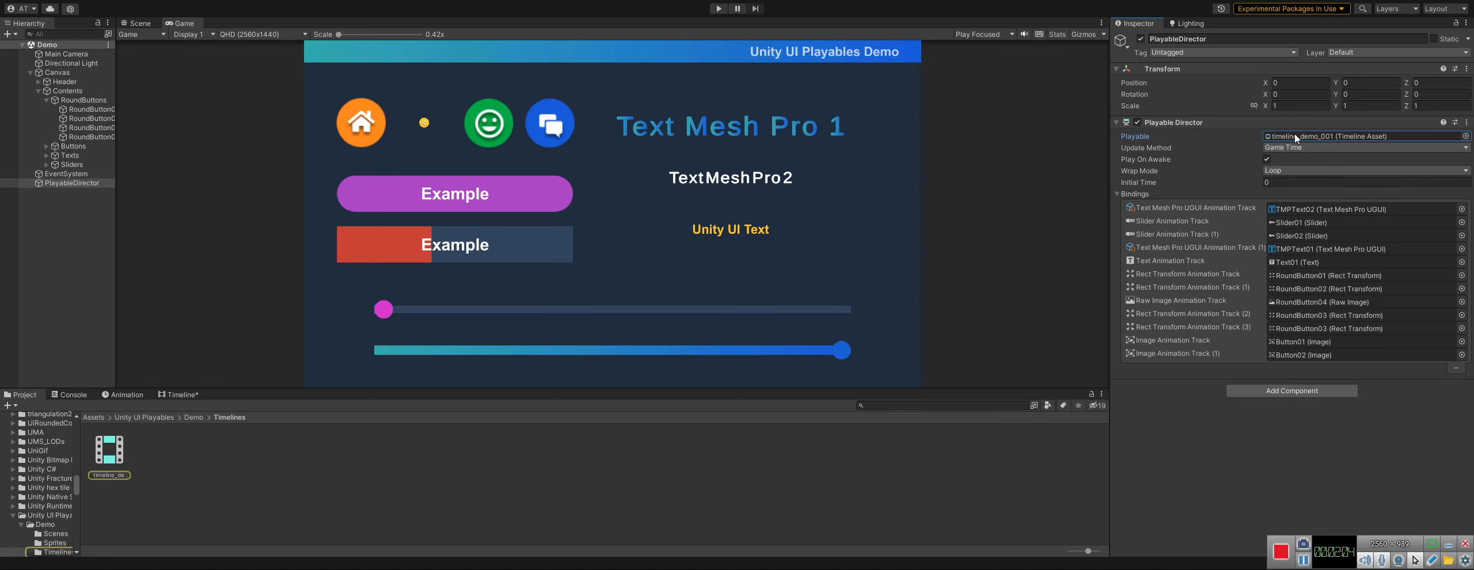
pyautogui.doubleClick(99, 455)
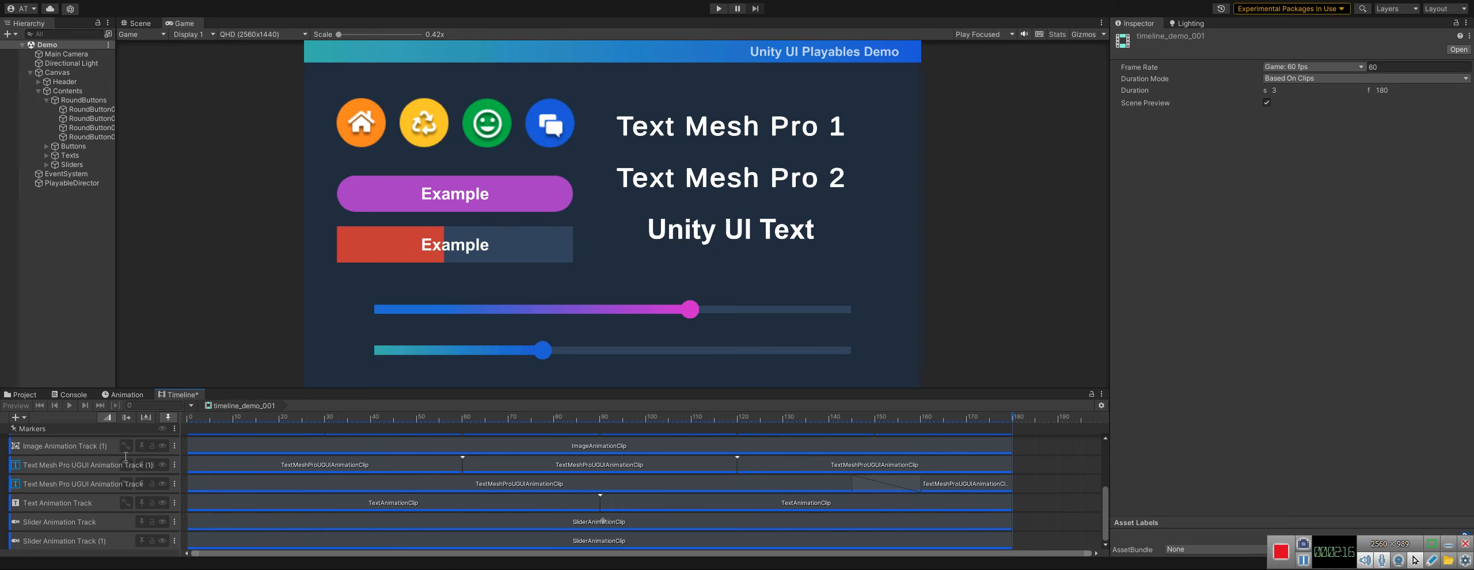
# Mute and unmute the first Rect Transform Animation Track, and widen the track header column to show the full names.
pyautogui.scroll(5, 105, 502)
pyautogui.doubleClick(55, 448)
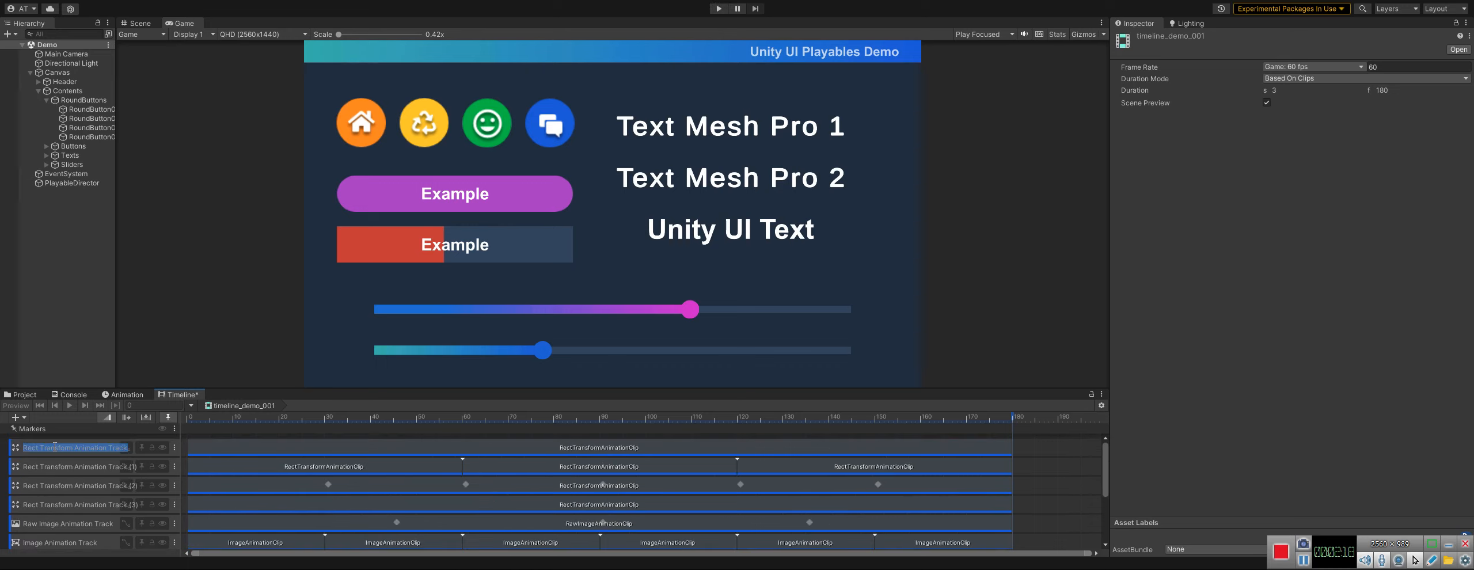
pyautogui.click(161, 448)
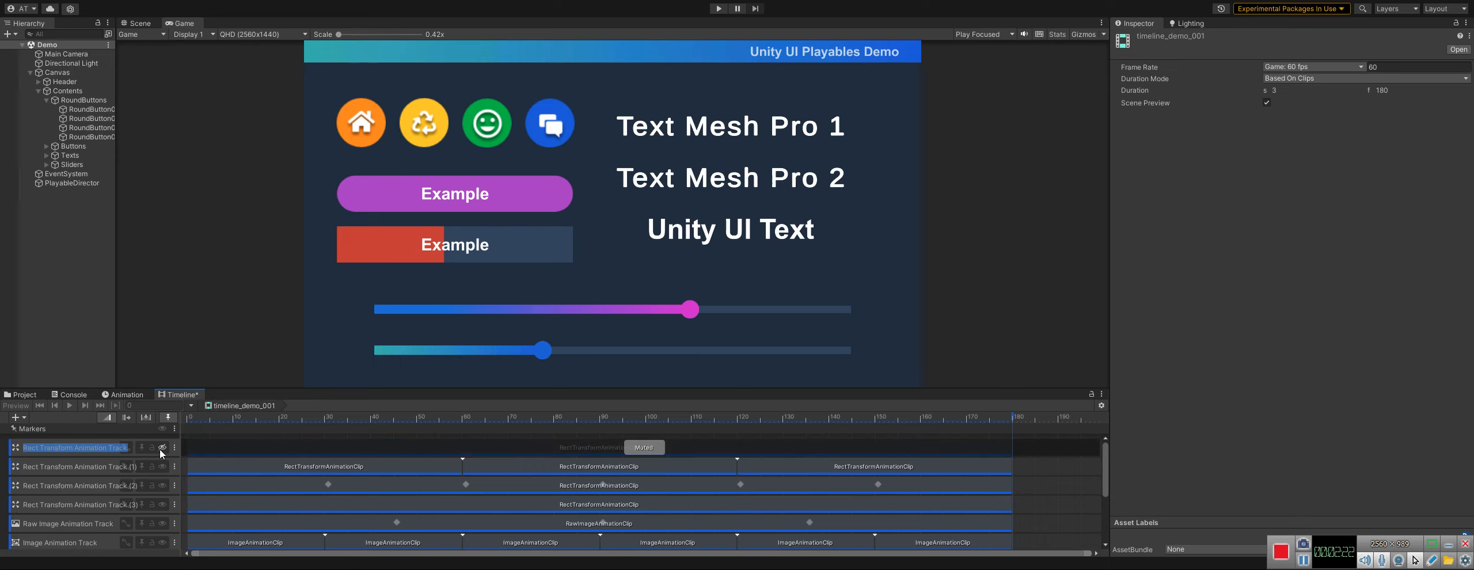
pyautogui.click(162, 448)
pyautogui.moveTo(181, 433); pyautogui.dragTo(235, 436)
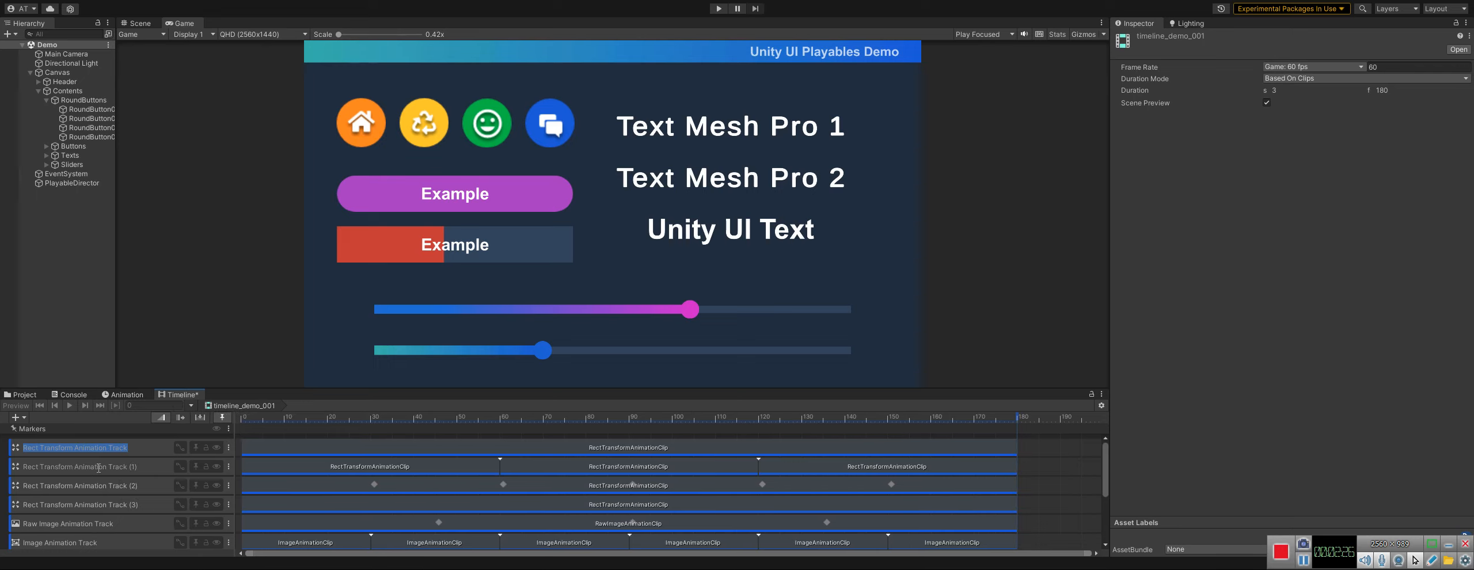
# Preview the PlayableDirector's timeline up to frame 119 with the first Rect Transform Animation Track muted, and unmute that track.
pyautogui.doubleClick(70, 466)
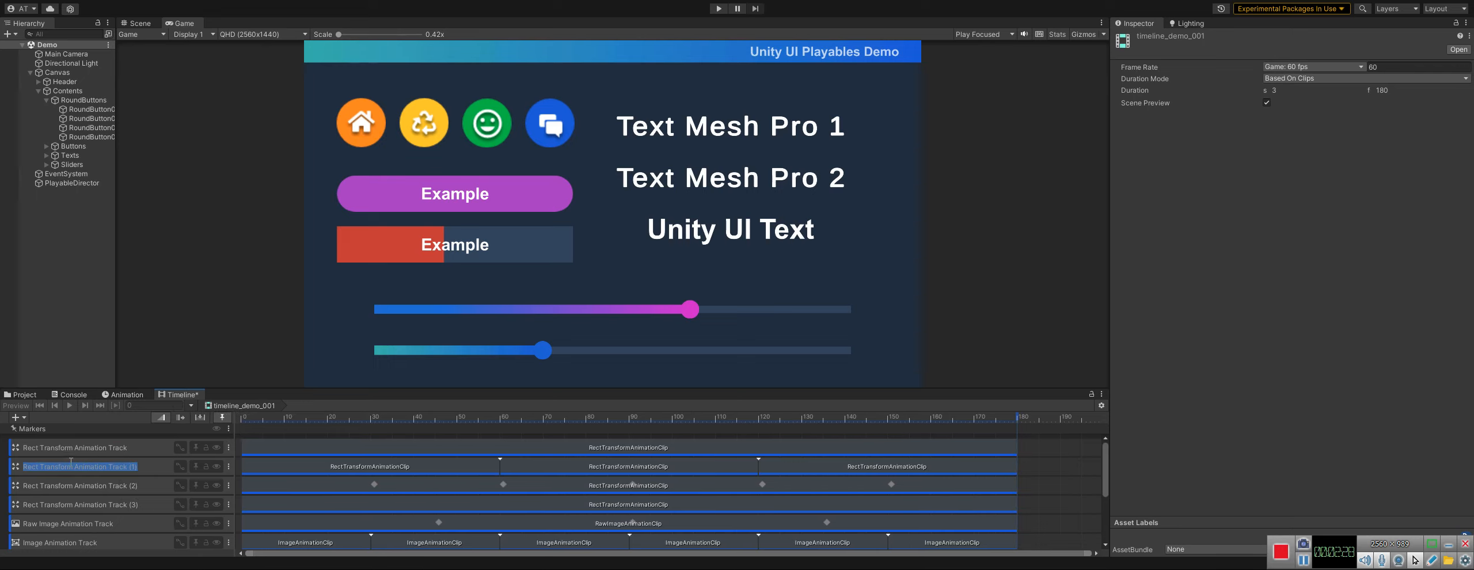
pyautogui.doubleClick(69, 452)
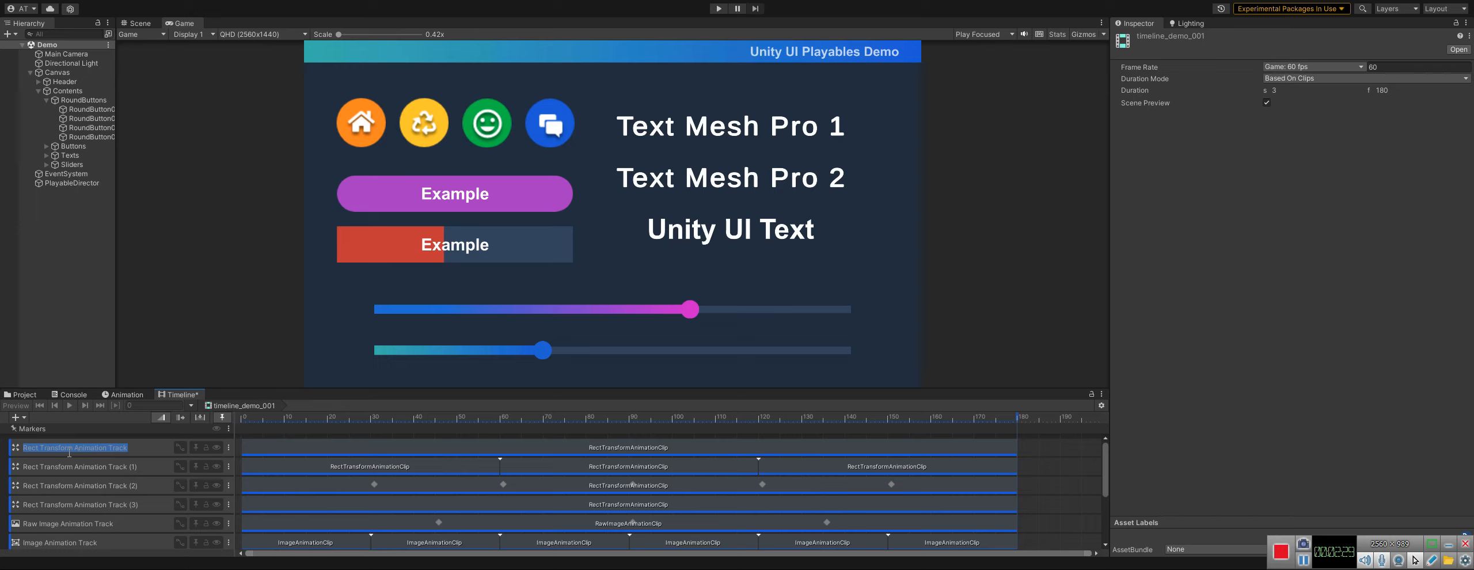
pyautogui.click(217, 448)
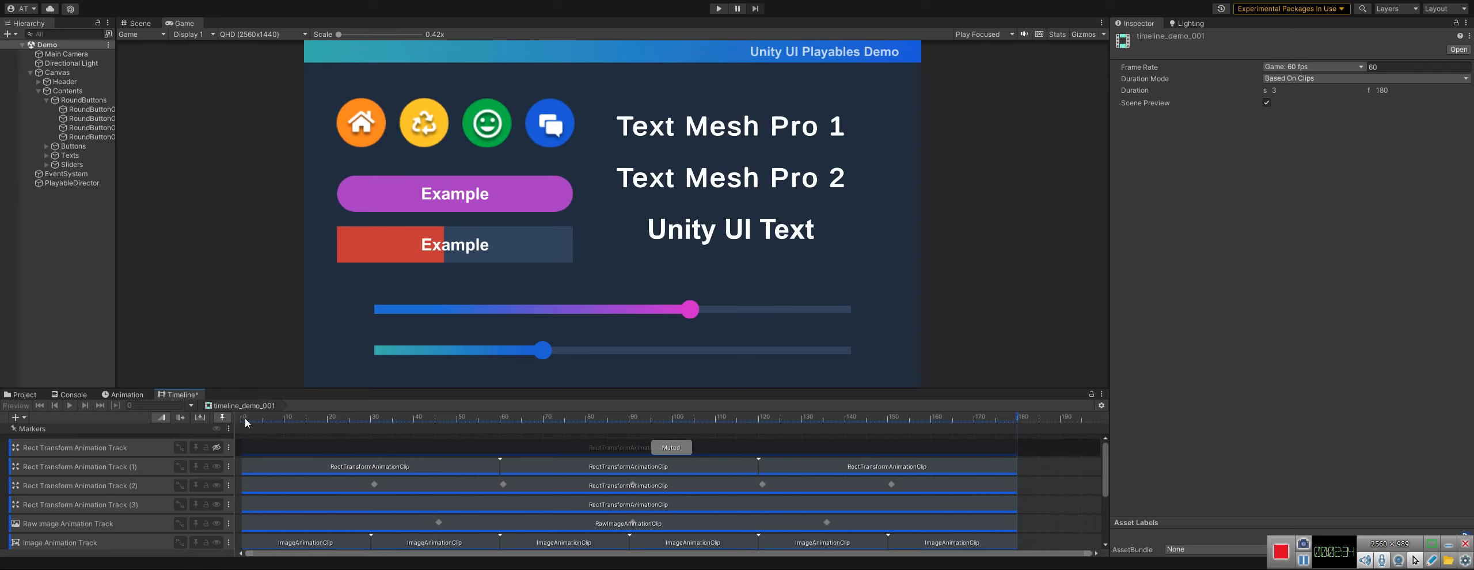
pyautogui.click(66, 183)
pyautogui.moveTo(246, 419); pyautogui.dragTo(754, 444)
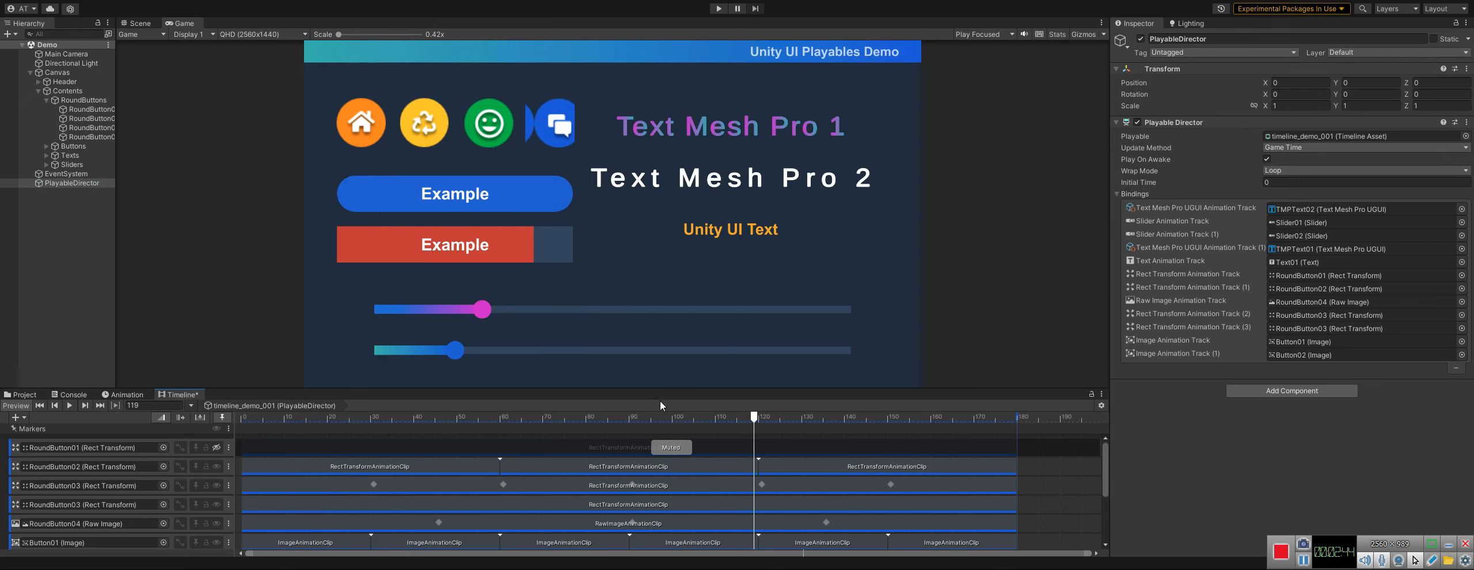
pyautogui.click(216, 448)
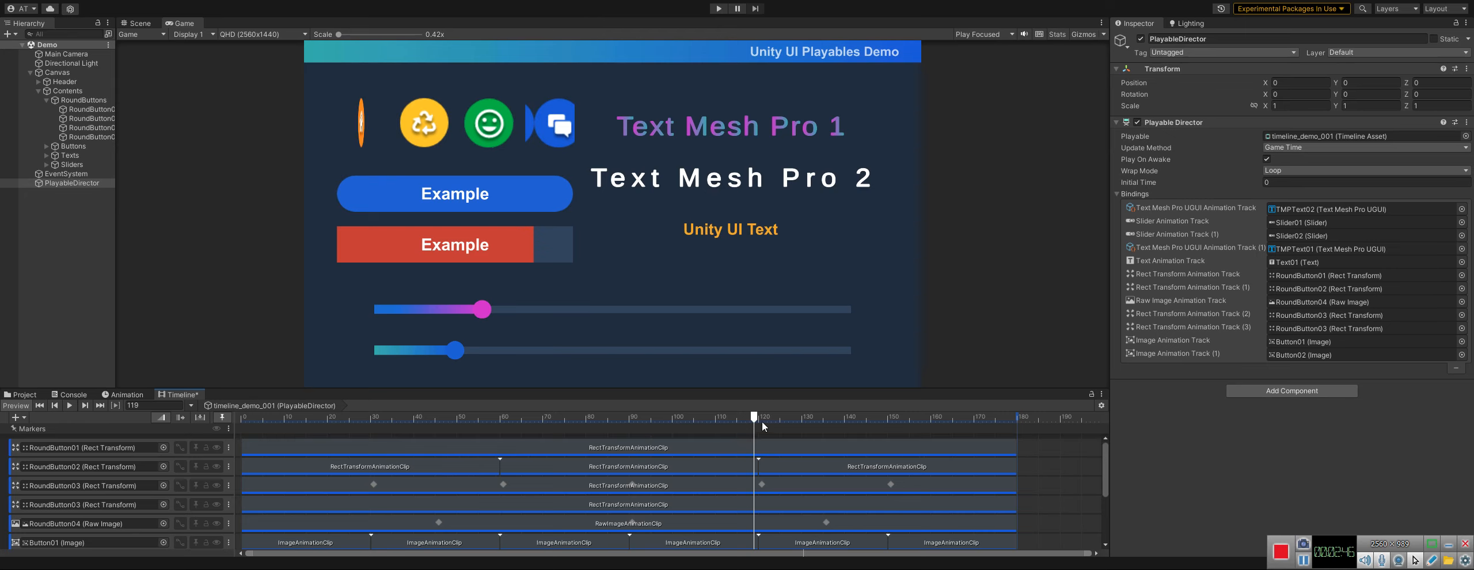
# Return the playhead to frame 0 and examine the RoundButton01 object and the RectTransformAnimationClip settings on its track.
pyautogui.moveTo(762, 422); pyautogui.dragTo(217, 449)
pyautogui.click(283, 449)
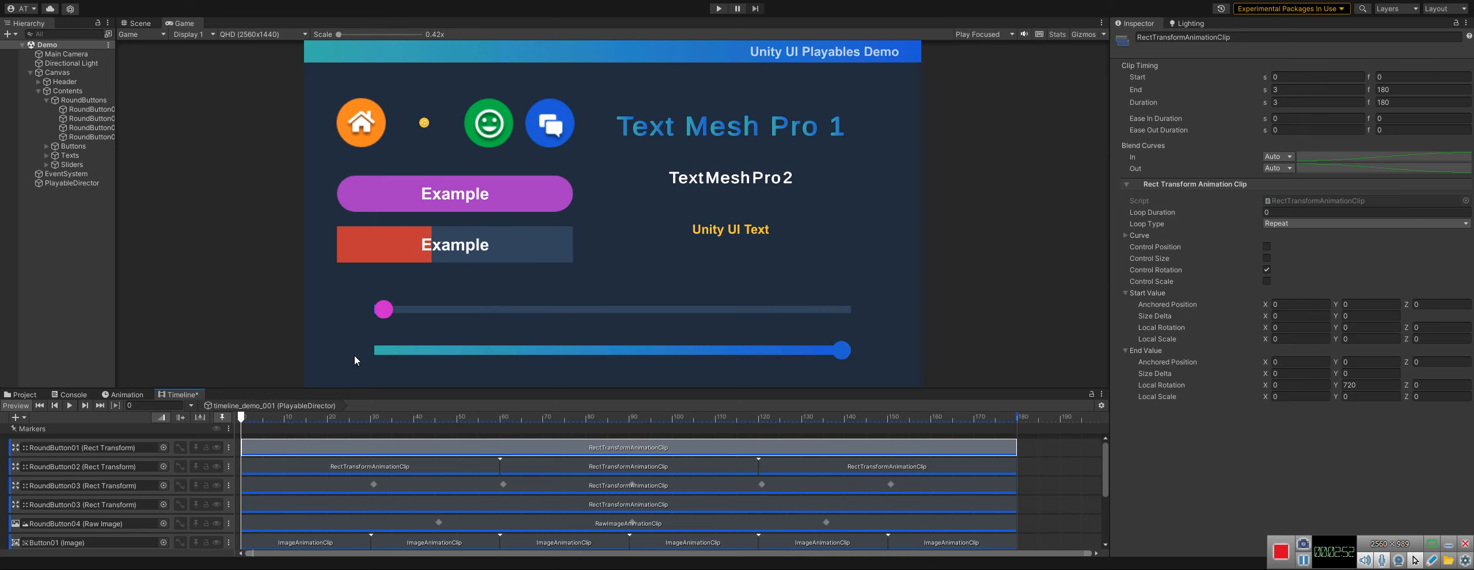
pyautogui.click(92, 110)
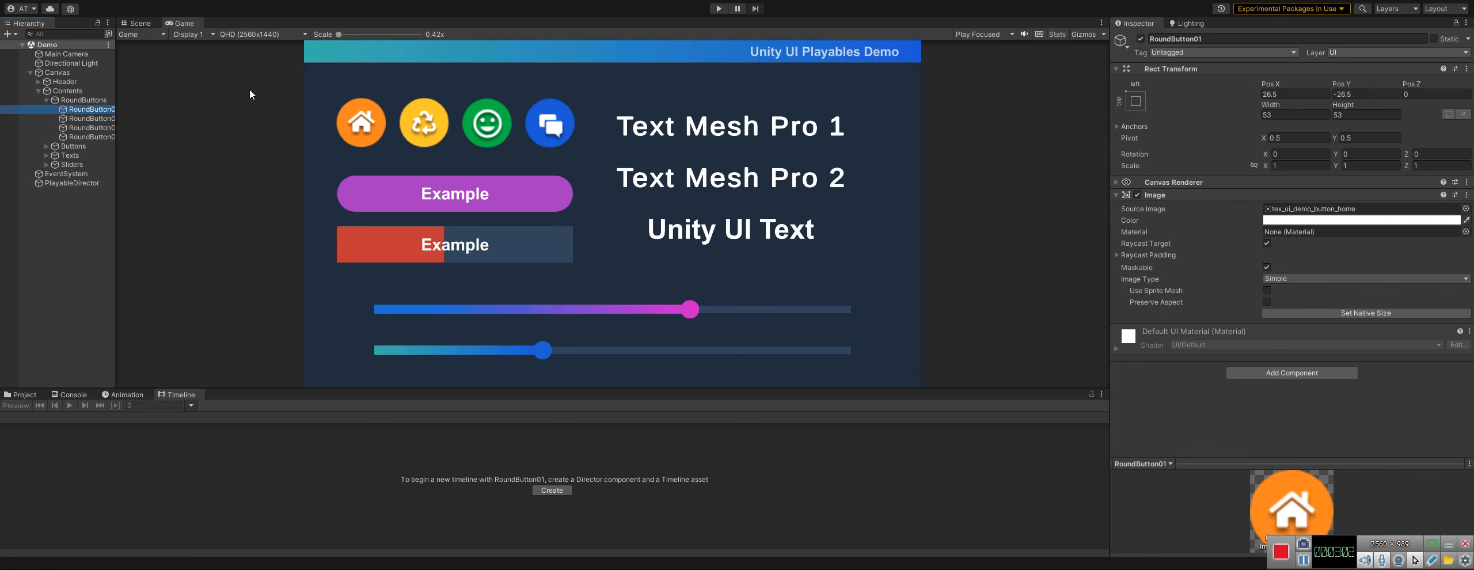
pyautogui.click(58, 183)
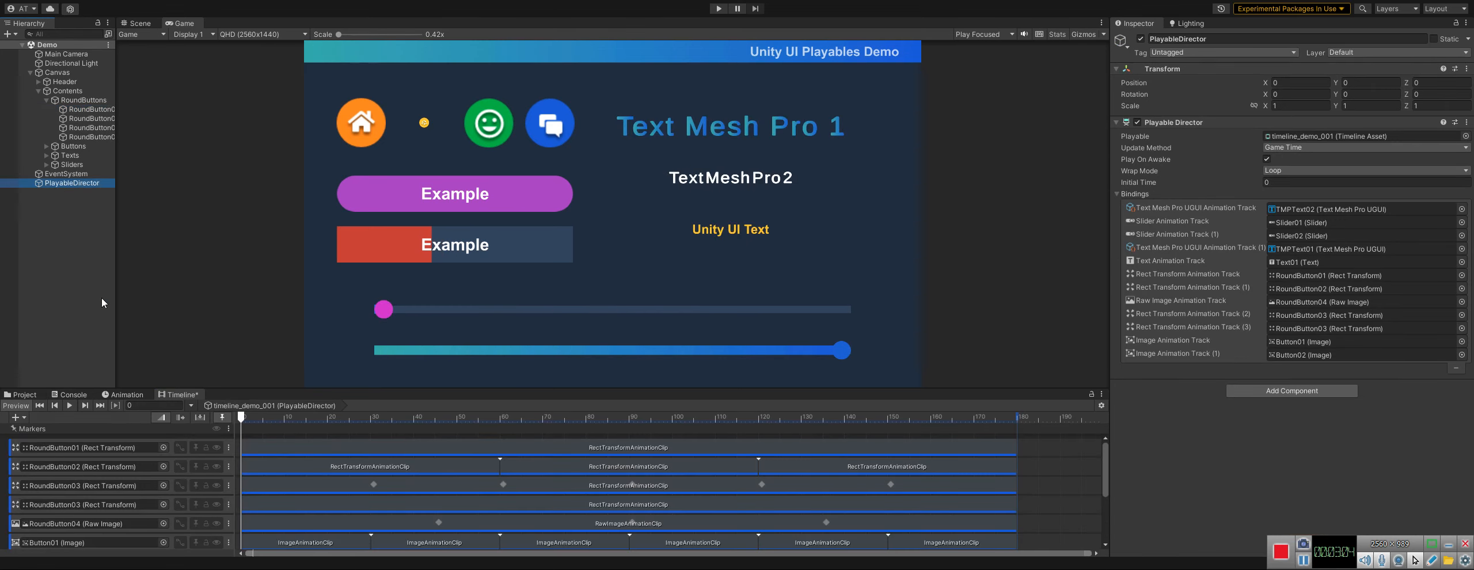
pyautogui.click(290, 447)
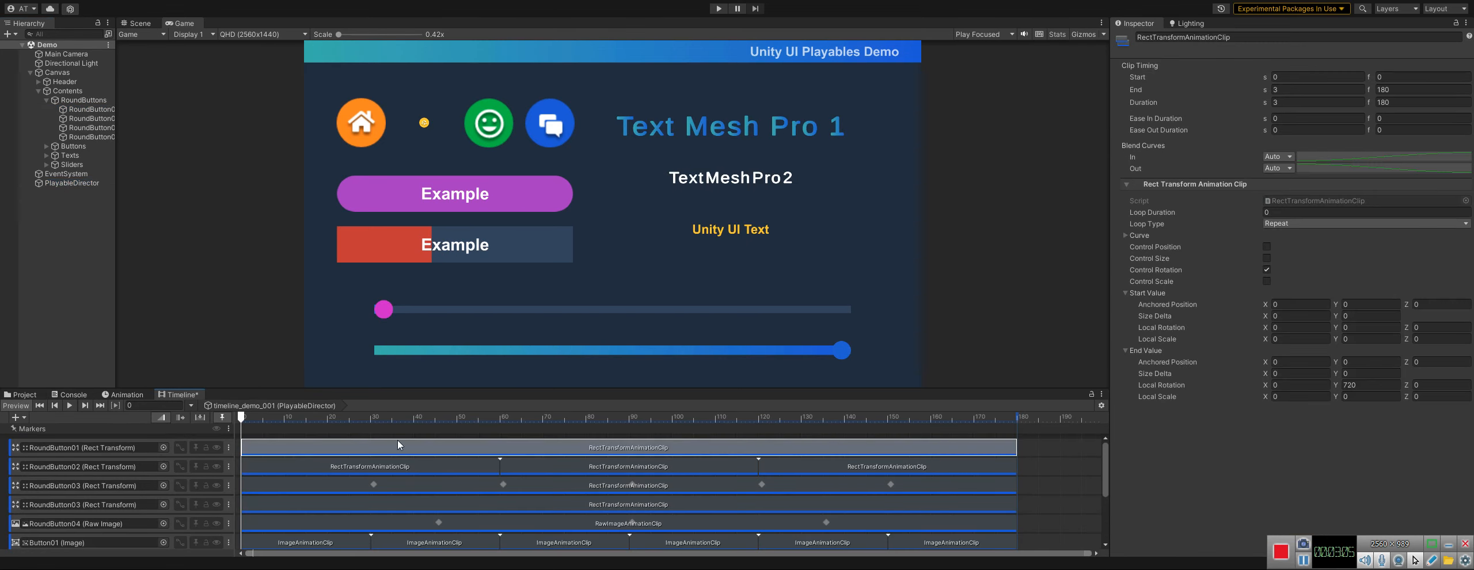
pyautogui.click(1159, 186)
pyautogui.click(1159, 187)
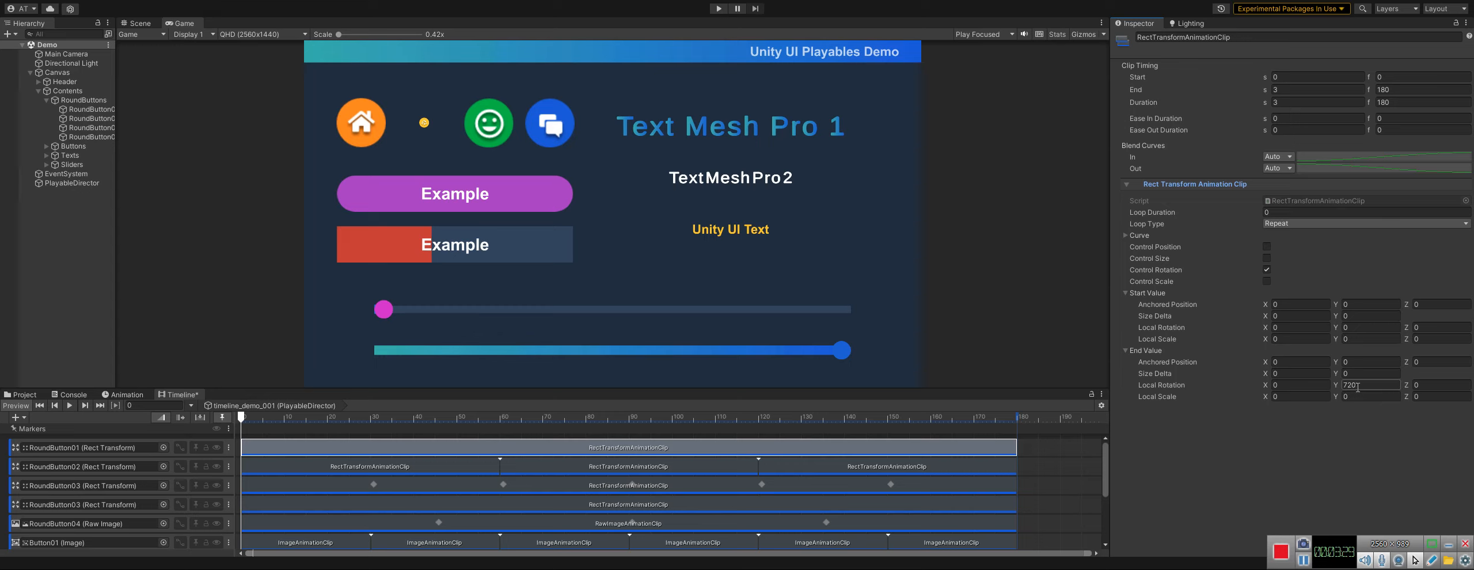
# Scrub the timeline to preview RoundButton01's rotation and return the playhead to frame 0.
pyautogui.moveTo(267, 423); pyautogui.dragTo(605, 419)
pyautogui.moveTo(220, 406); pyautogui.dragTo(366, 420)
pyautogui.click(242, 415)
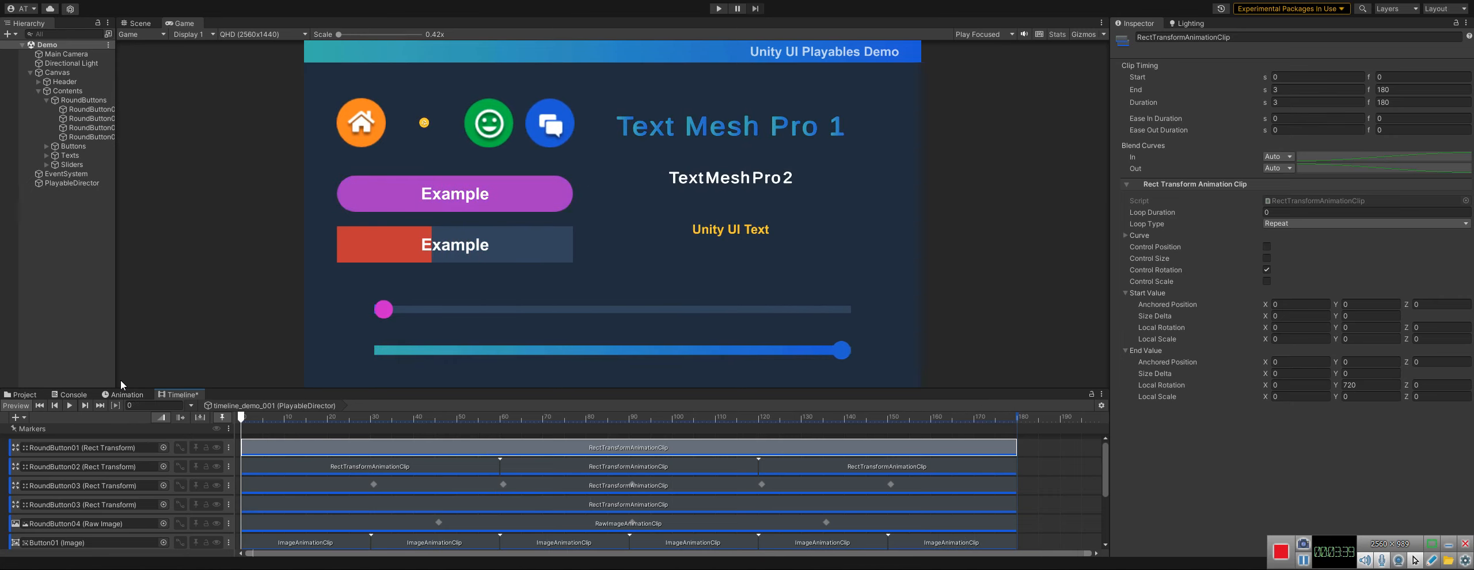
# Try an end Local Rotation Y of 180 on RoundButton01's clip, preview it up to frame 176, and undo the value change.
pyautogui.click(1361, 385)
pyautogui.write('180')
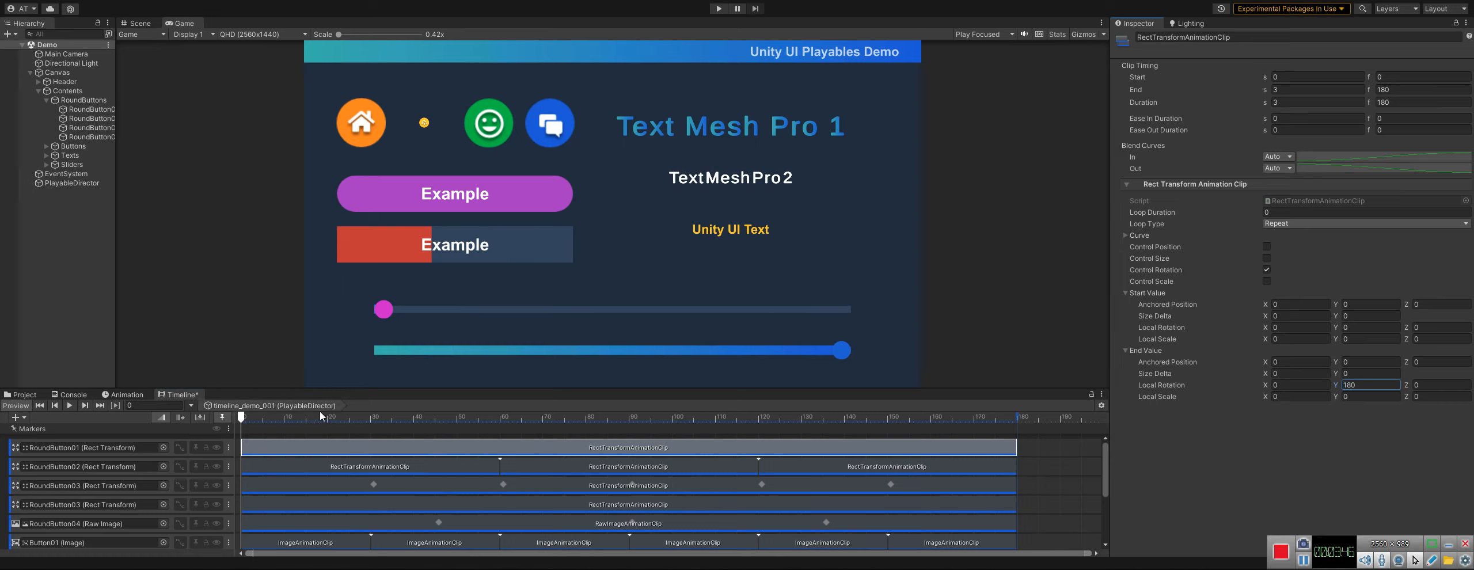
pyautogui.moveTo(271, 419); pyautogui.dragTo(1001, 441)
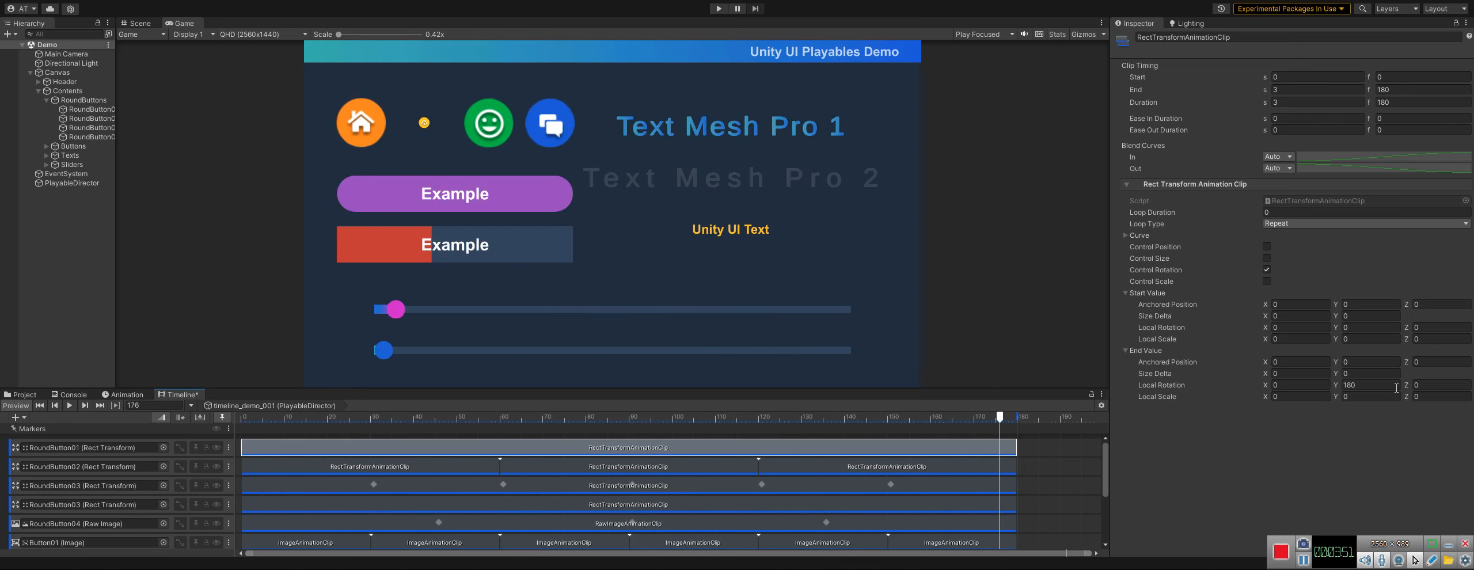
pyautogui.hotkey('ctrl', 'z')
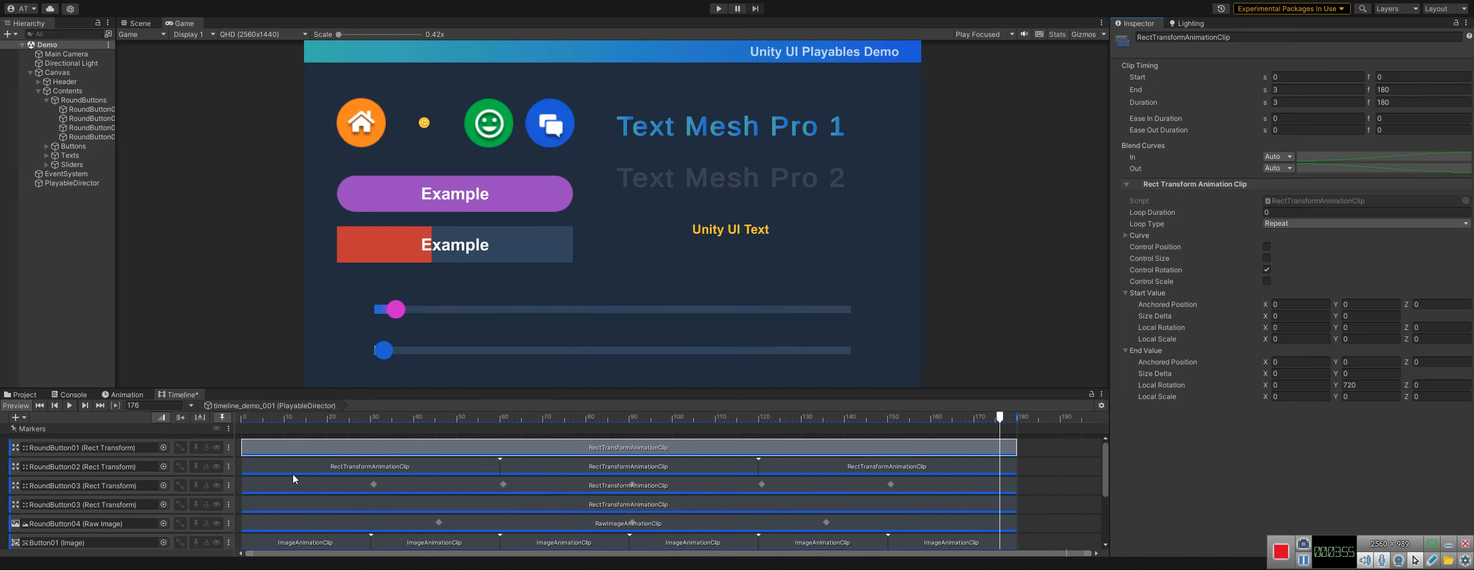
# Compare the settings of the three RectTransformAnimationClips on the RoundButton02 track, finishing on the first clip.
pyautogui.click(255, 465)
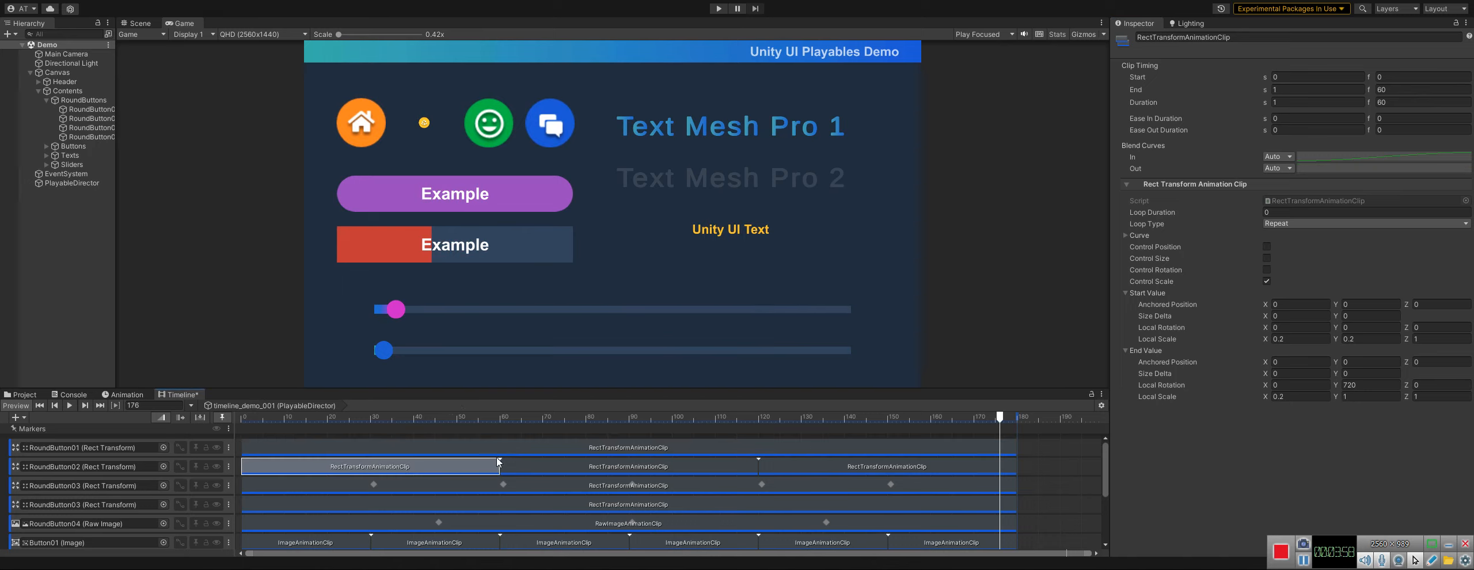
pyautogui.click(542, 465)
pyautogui.click(829, 467)
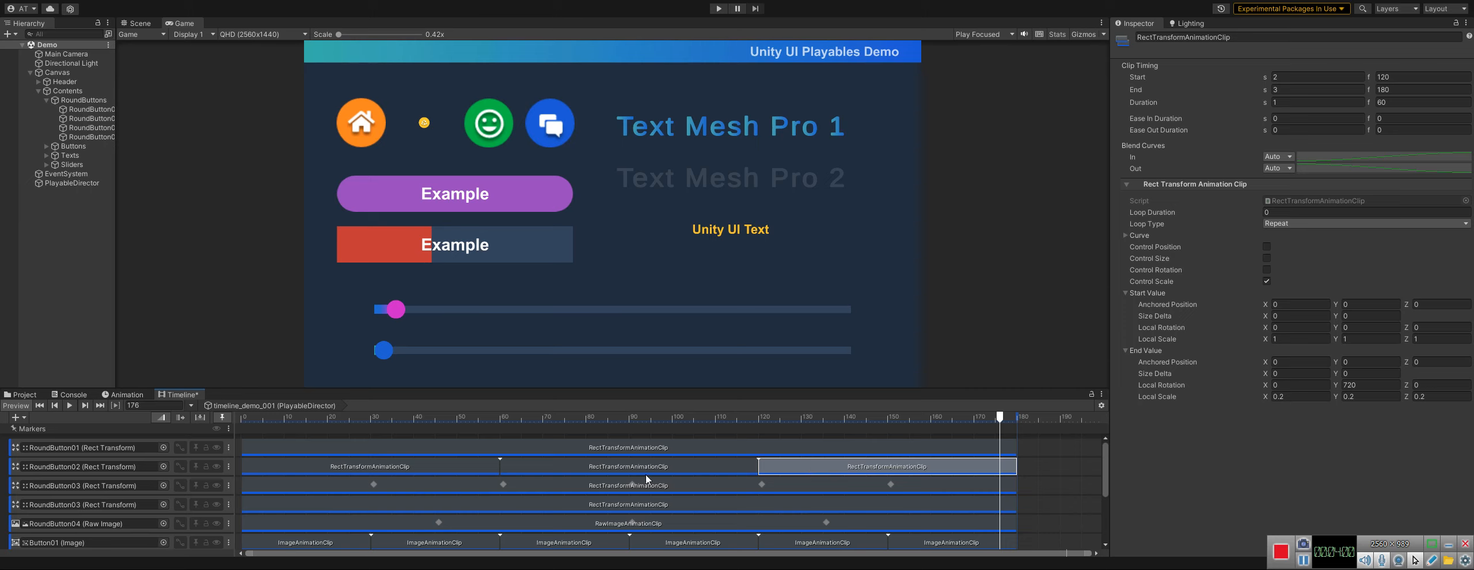
pyautogui.click(510, 464)
pyautogui.click(415, 471)
# Scrub the timeline to frame 24, and mute and unmute the RoundButton02 track to compare the button's appearance.
pyautogui.moveTo(432, 424); pyautogui.dragTo(344, 449)
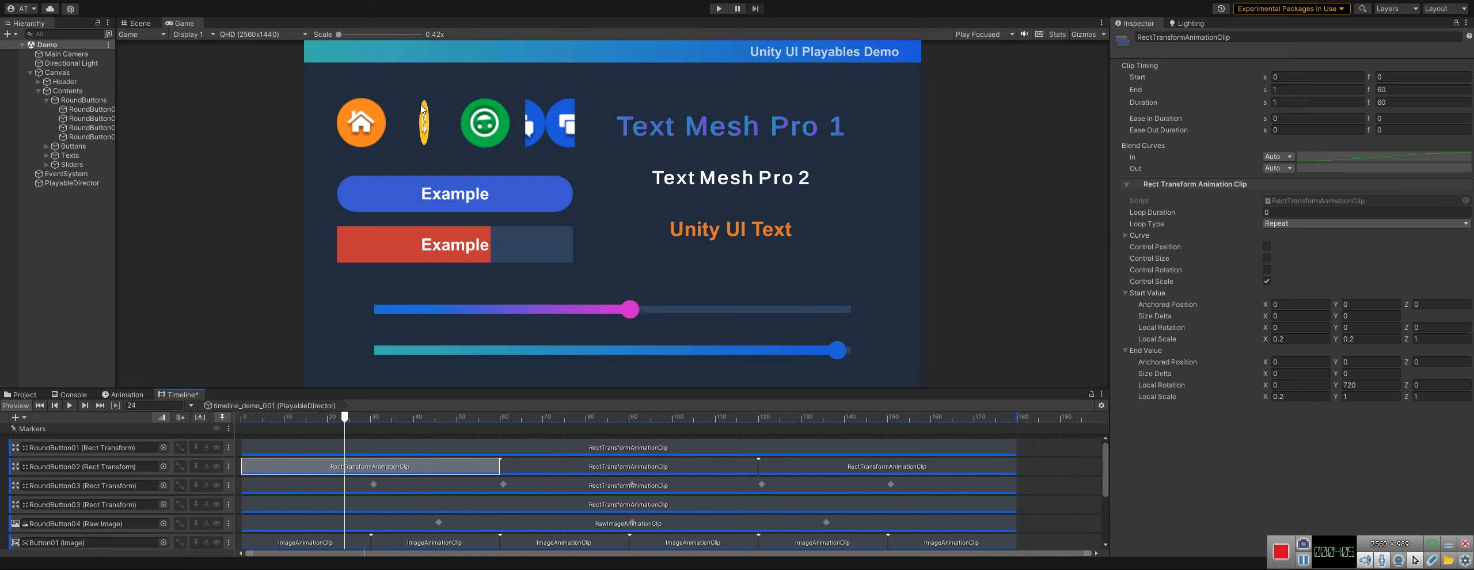
pyautogui.click(217, 467)
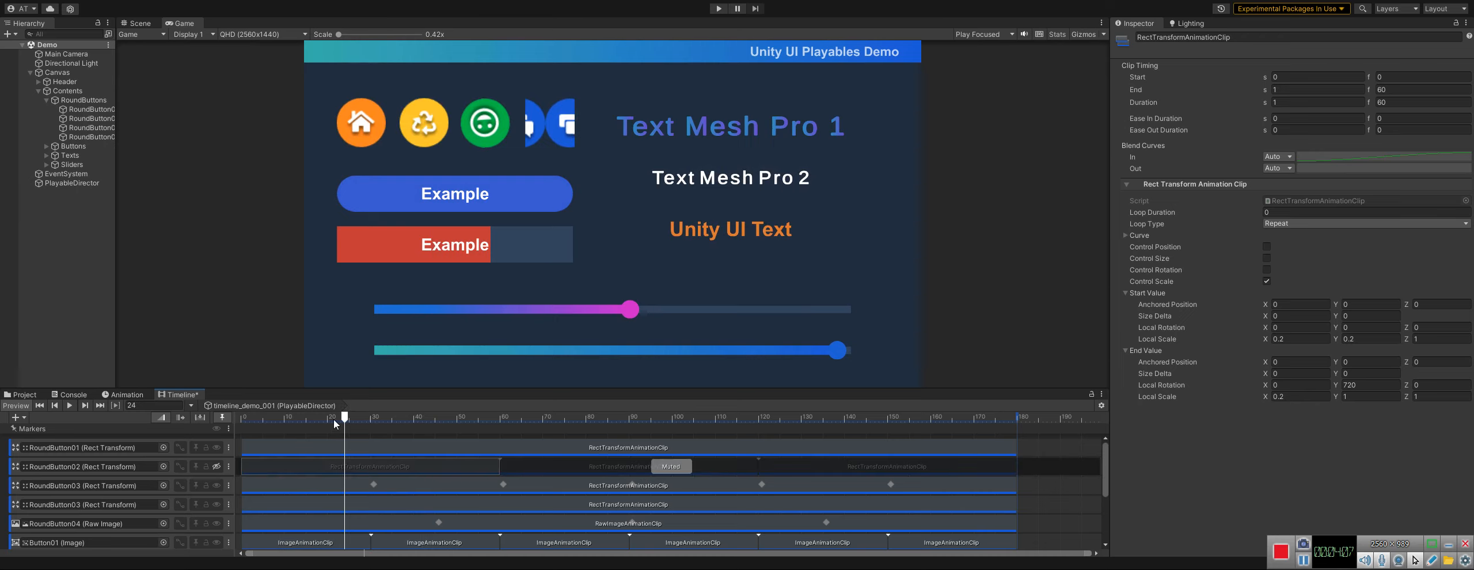
pyautogui.click(217, 466)
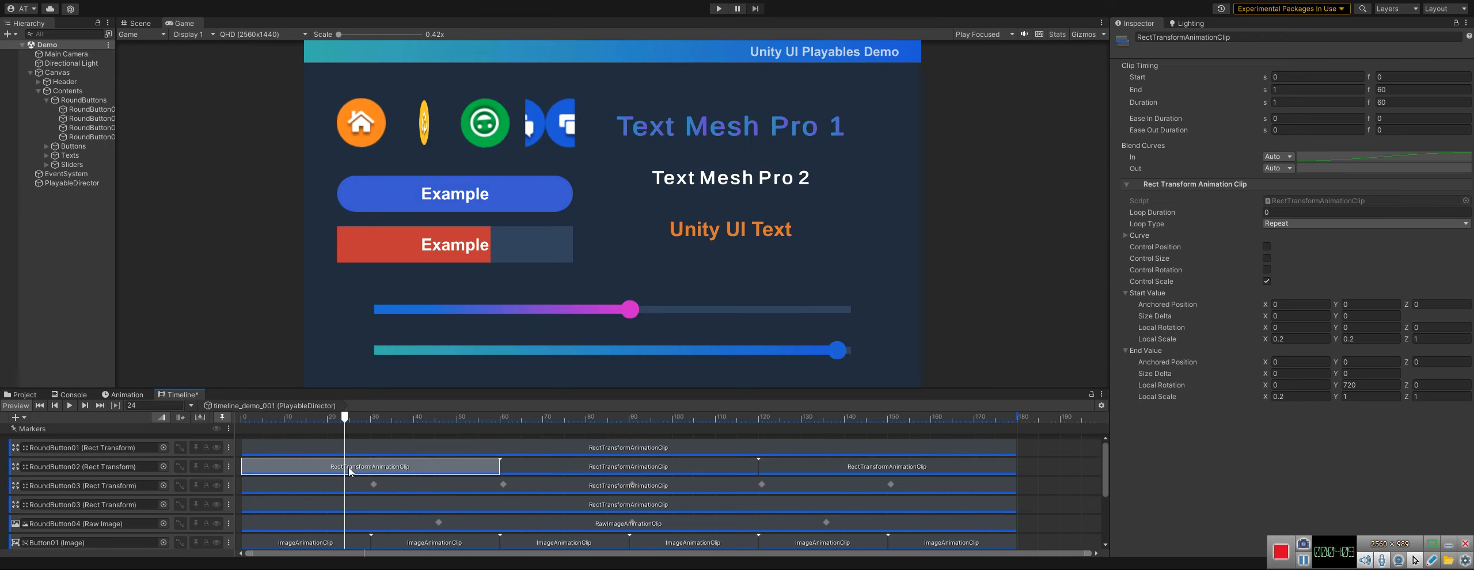
# Return the playhead to frame 0, check the first RoundButton02 clip's end values, and preview its scaling up to frame 58.
pyautogui.moveTo(350, 421); pyautogui.dragTo(242, 421)
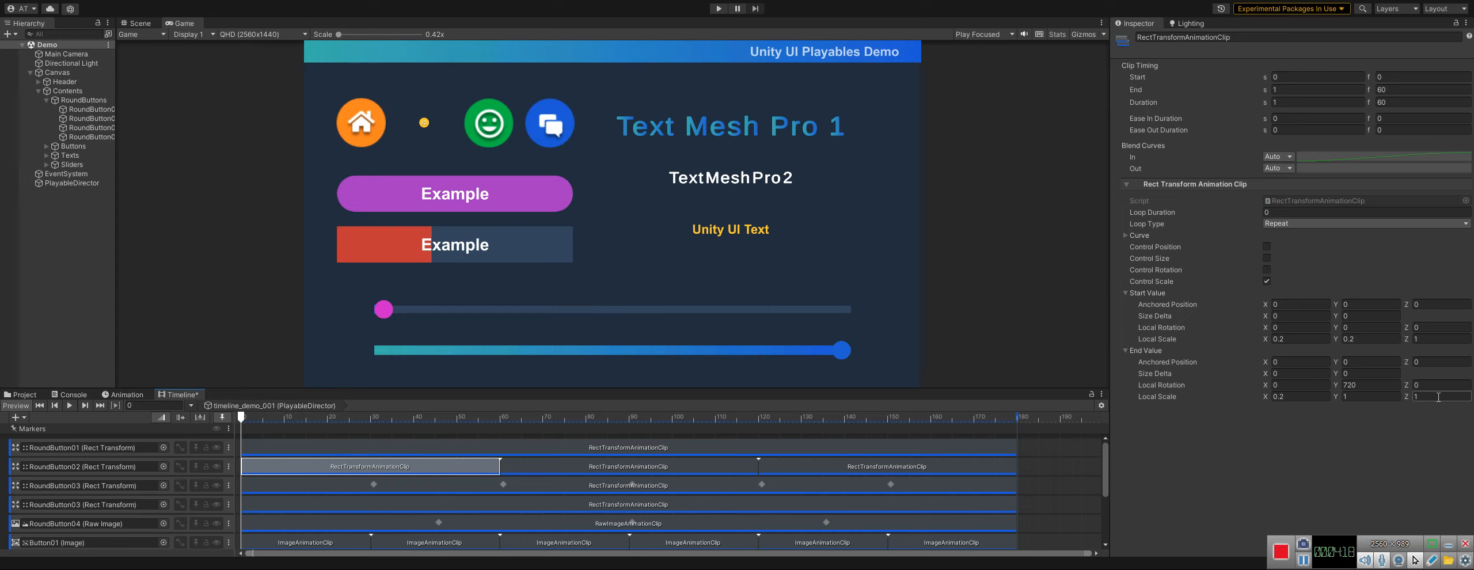
pyautogui.click(1356, 387)
pyautogui.moveTo(255, 421); pyautogui.dragTo(491, 421)
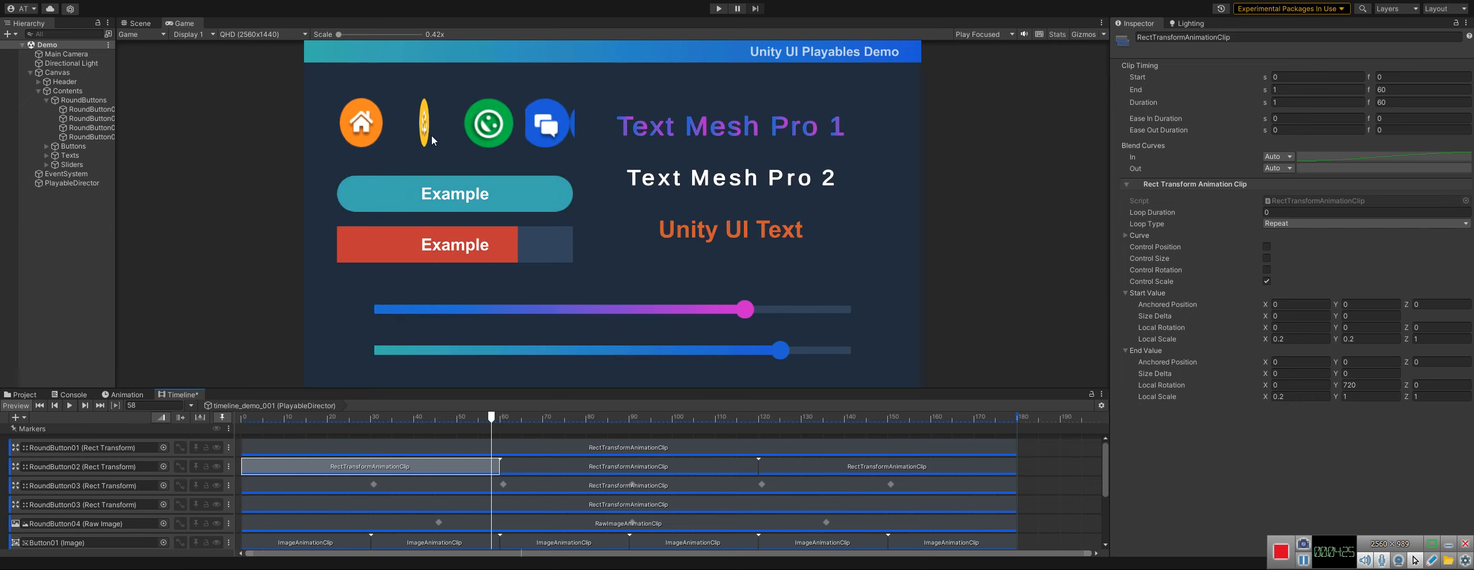
# Examine the second and third RoundButton02 clips' Local Scale values and preview their scaling up to frame 157.
pyautogui.click(559, 471)
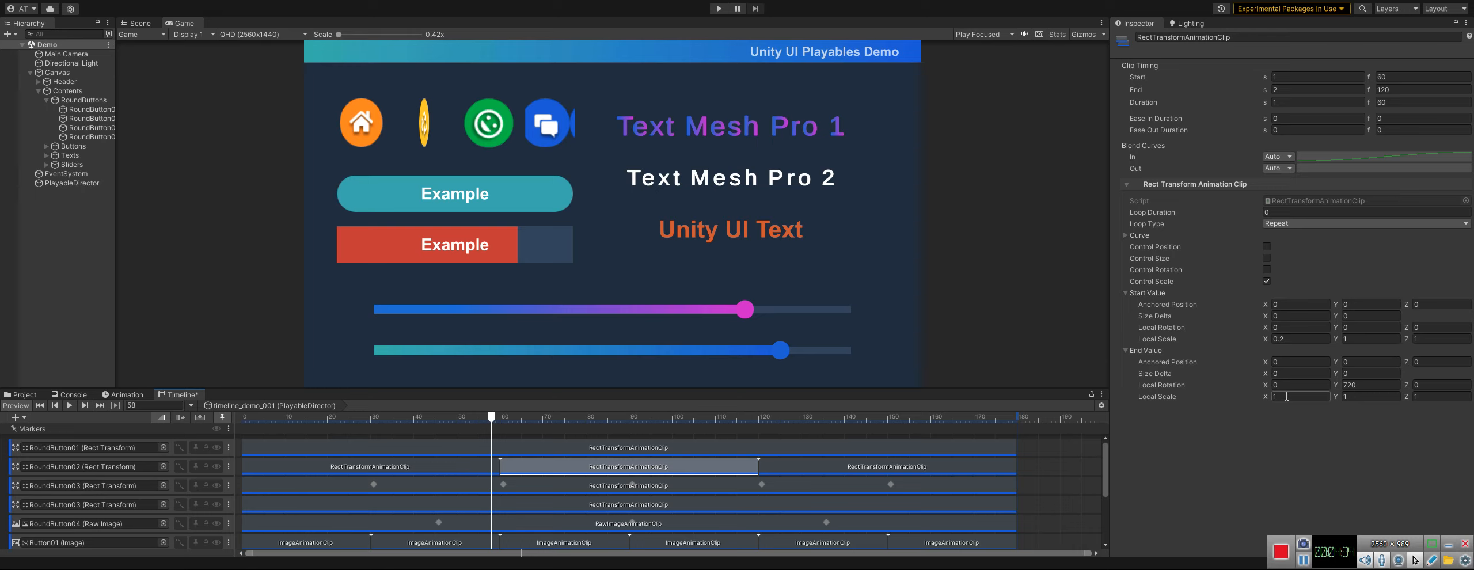
pyautogui.moveTo(493, 421); pyautogui.dragTo(788, 435)
pyautogui.click(811, 470)
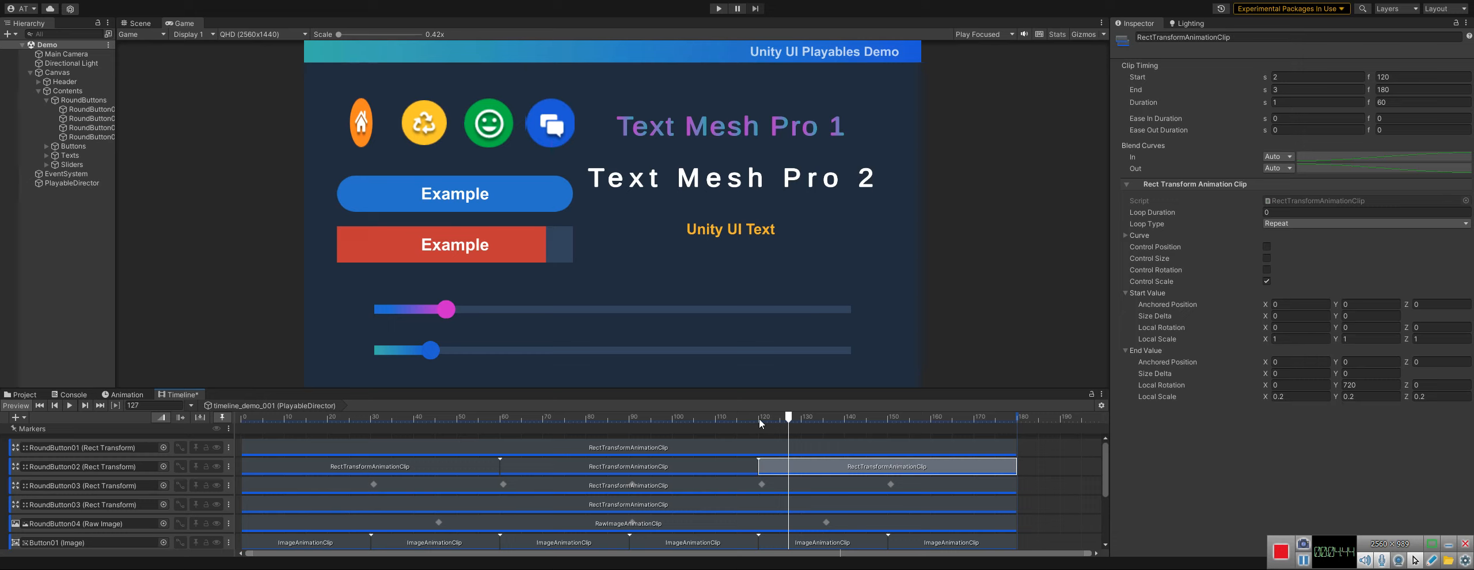
pyautogui.moveTo(789, 414); pyautogui.dragTo(917, 434)
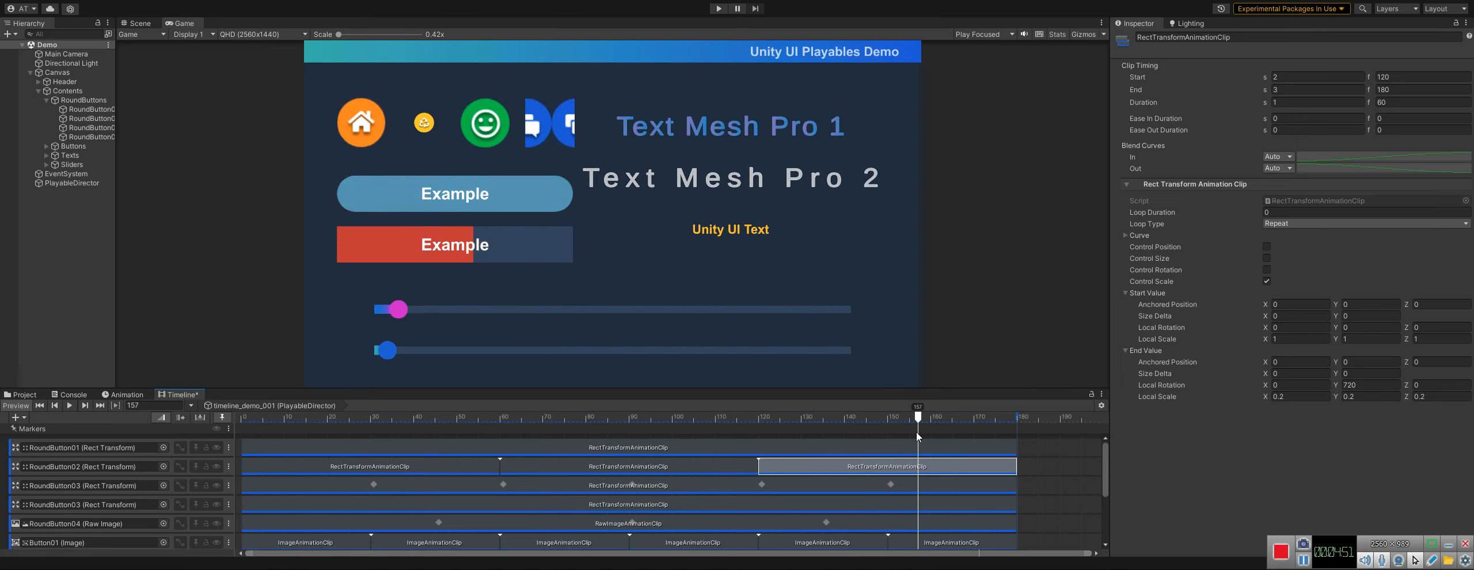
# Examine the position clip on the first RoundButton03 track and scrub the timeline with that track muted and unmuted, stopping at frame 107.
pyautogui.click(339, 487)
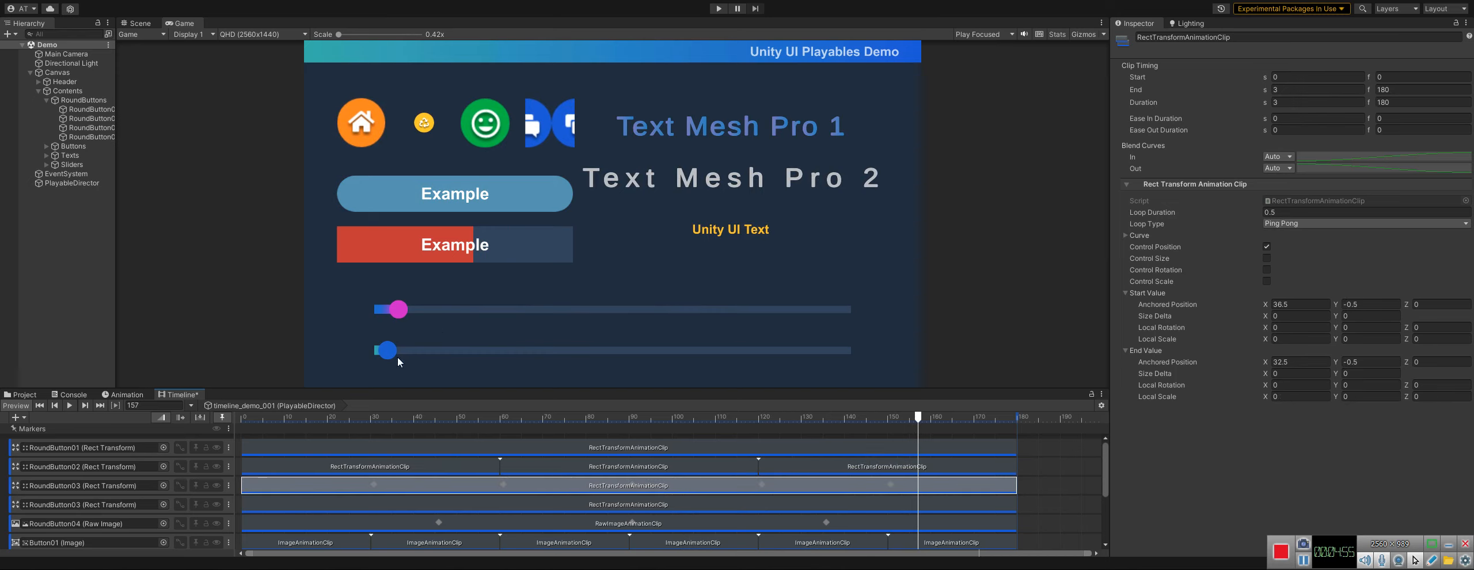
pyautogui.click(216, 486)
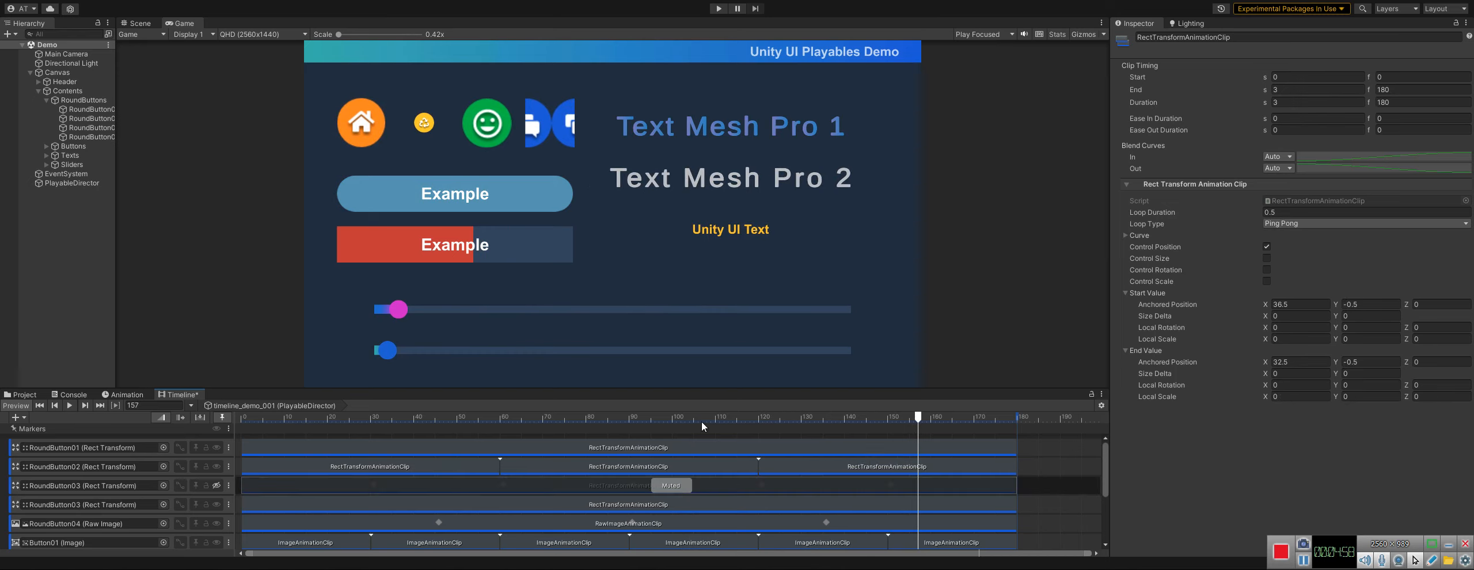
pyautogui.moveTo(702, 422); pyautogui.dragTo(379, 421)
pyautogui.click(216, 486)
pyautogui.moveTo(259, 421); pyautogui.dragTo(772, 421)
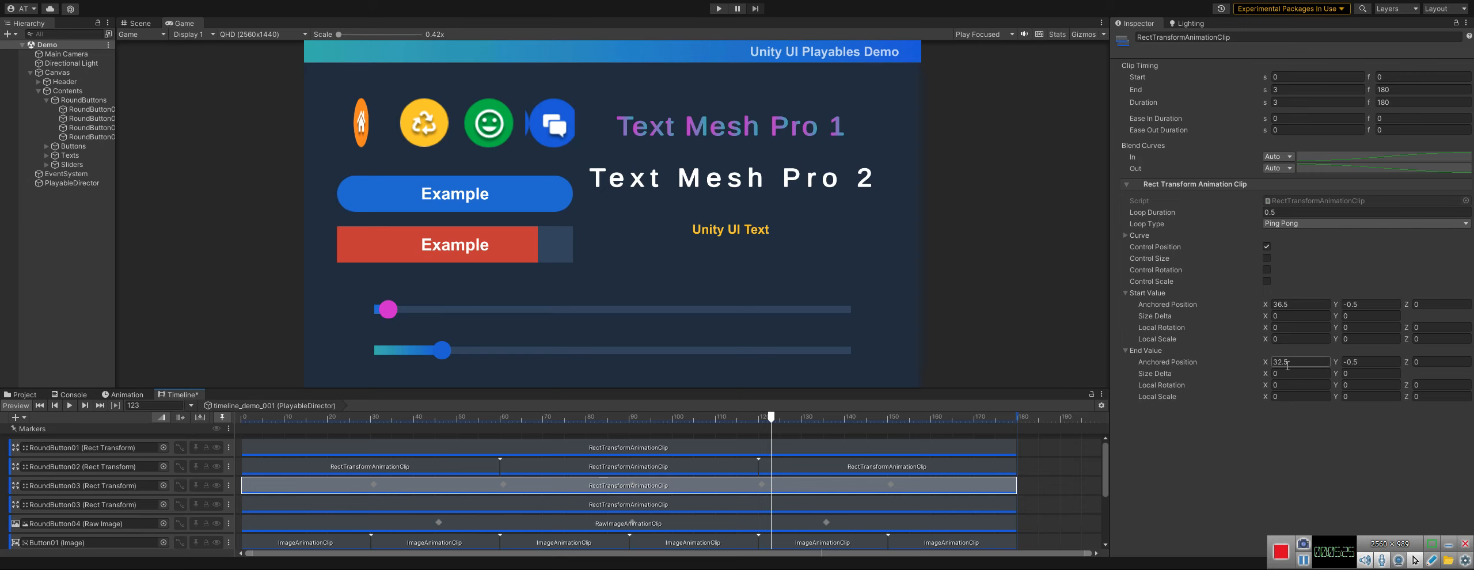
pyautogui.moveTo(771, 418); pyautogui.dragTo(702, 410)
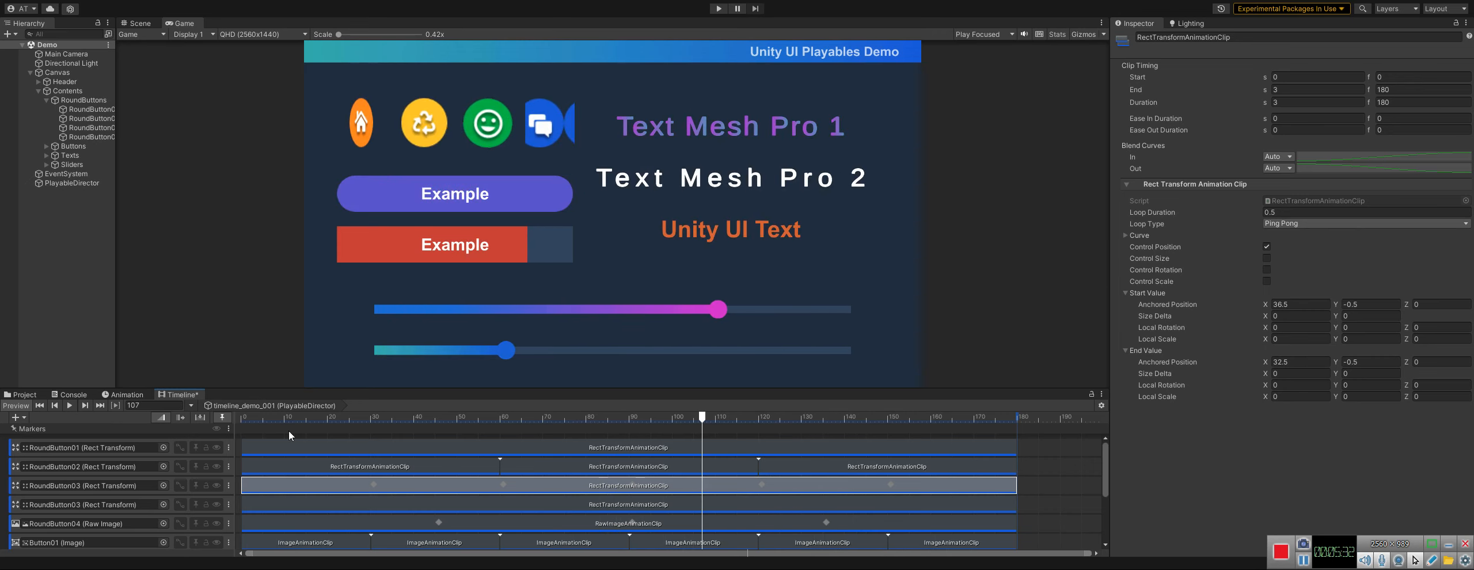
# Examine the rotation clip on the second RoundButton03 track and scrub the timeline with that track muted and unmuted.
pyautogui.click(260, 505)
pyautogui.click(216, 504)
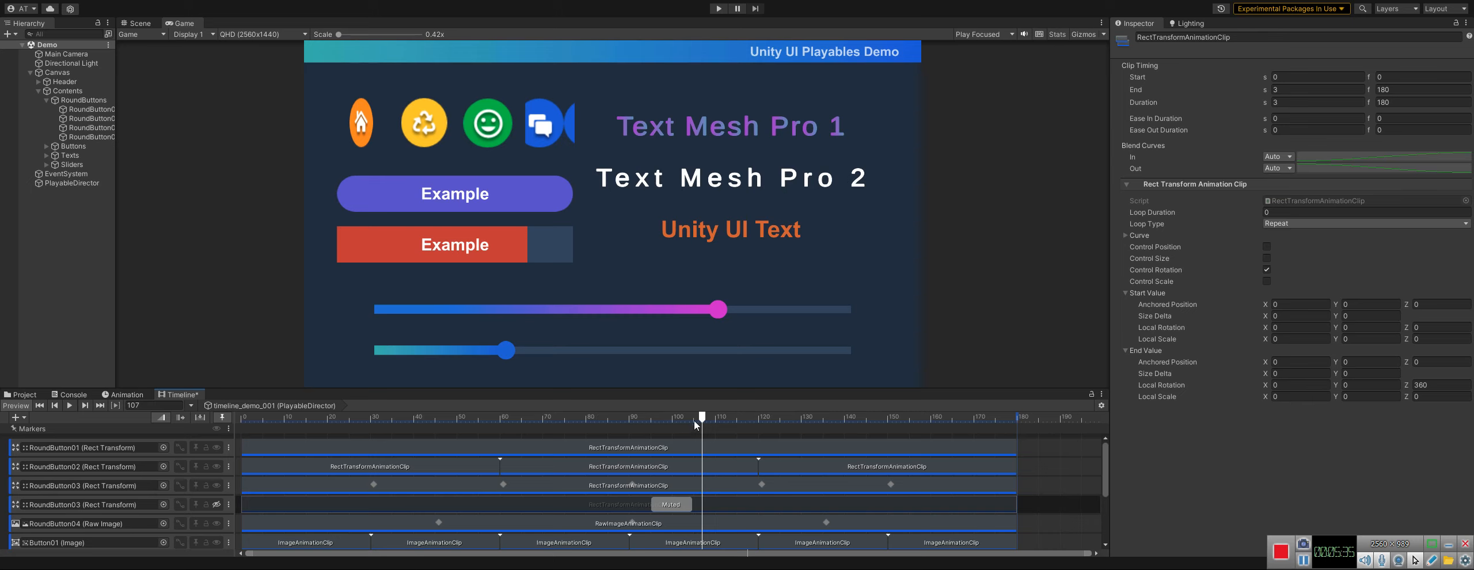
pyautogui.moveTo(693, 420)
pyautogui.mouseDown()
pyautogui.moveTo(323, 405)
pyautogui.moveTo(740, 411)
pyautogui.moveTo(715, 411)
pyautogui.mouseUp()
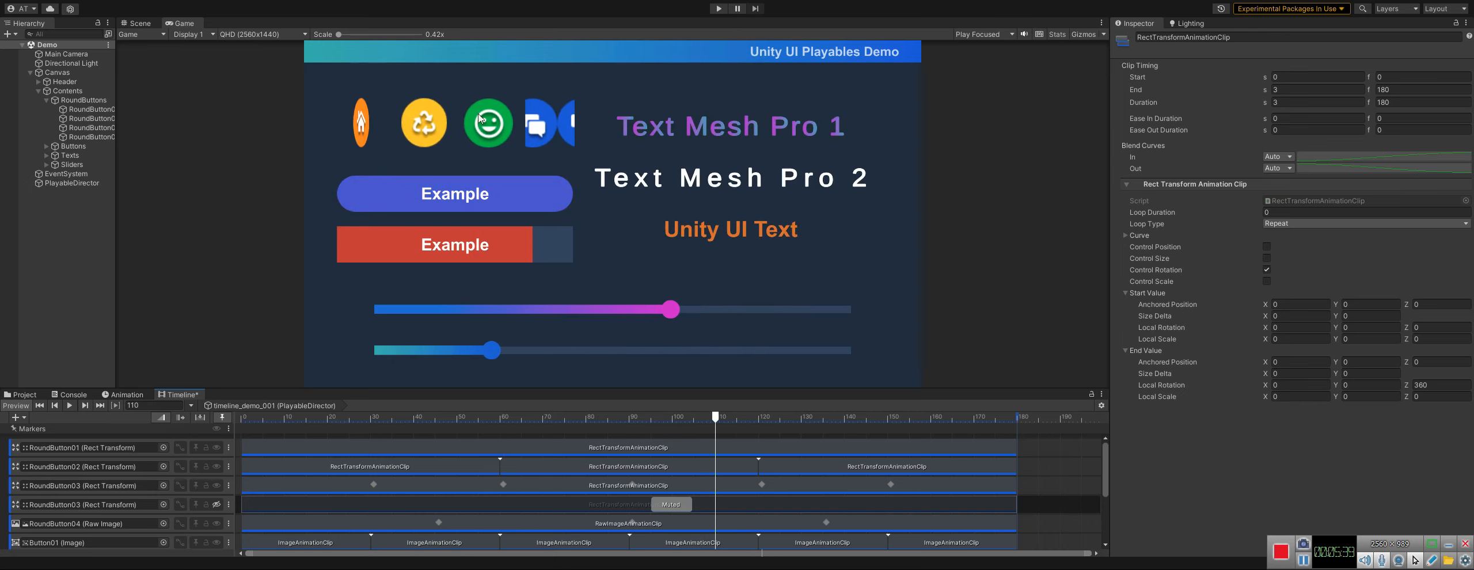
pyautogui.click(217, 505)
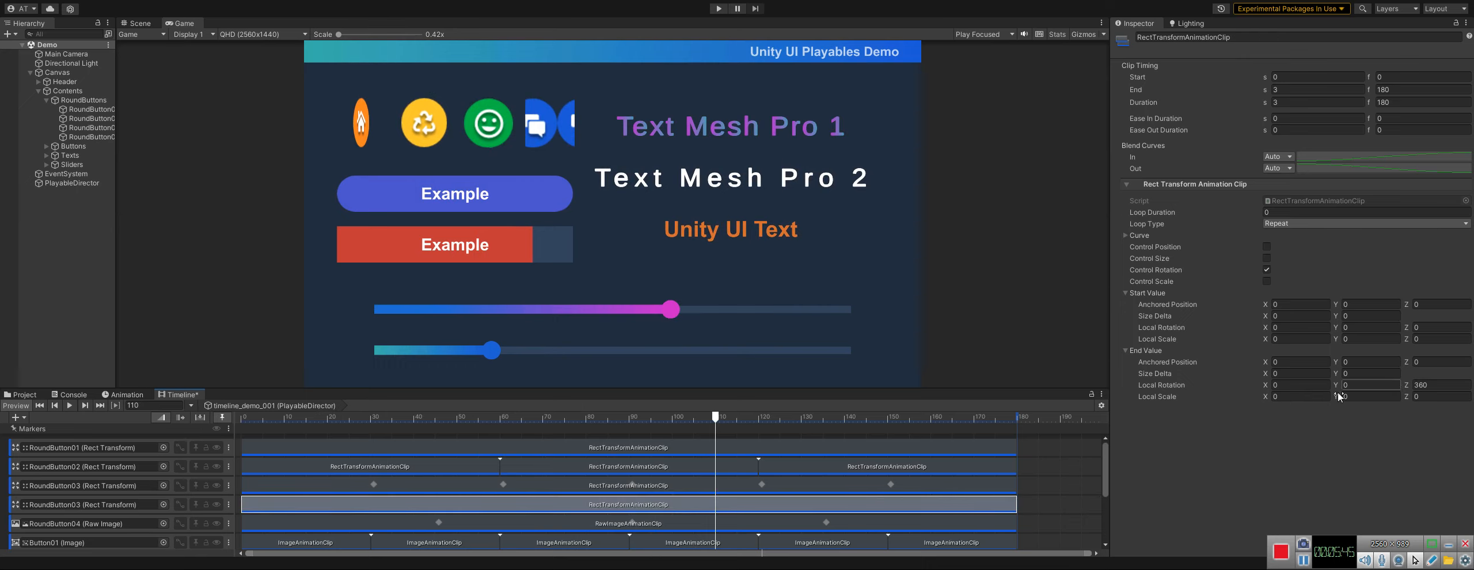
pyautogui.click(896, 417)
pyautogui.moveTo(896, 417); pyautogui.dragTo(831, 420)
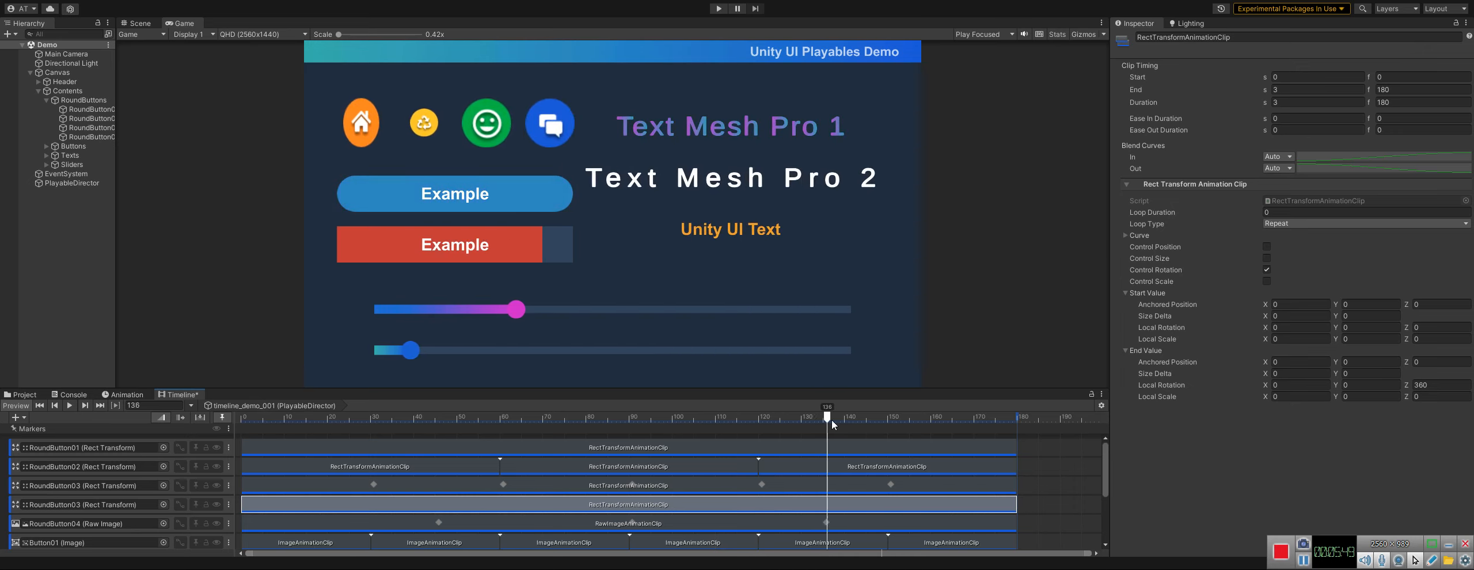
# Select RoundButton04's RawImageAnimationClip, scrub the timeline to frame 140 with its track muted, and unmute the track.
pyautogui.click(252, 523)
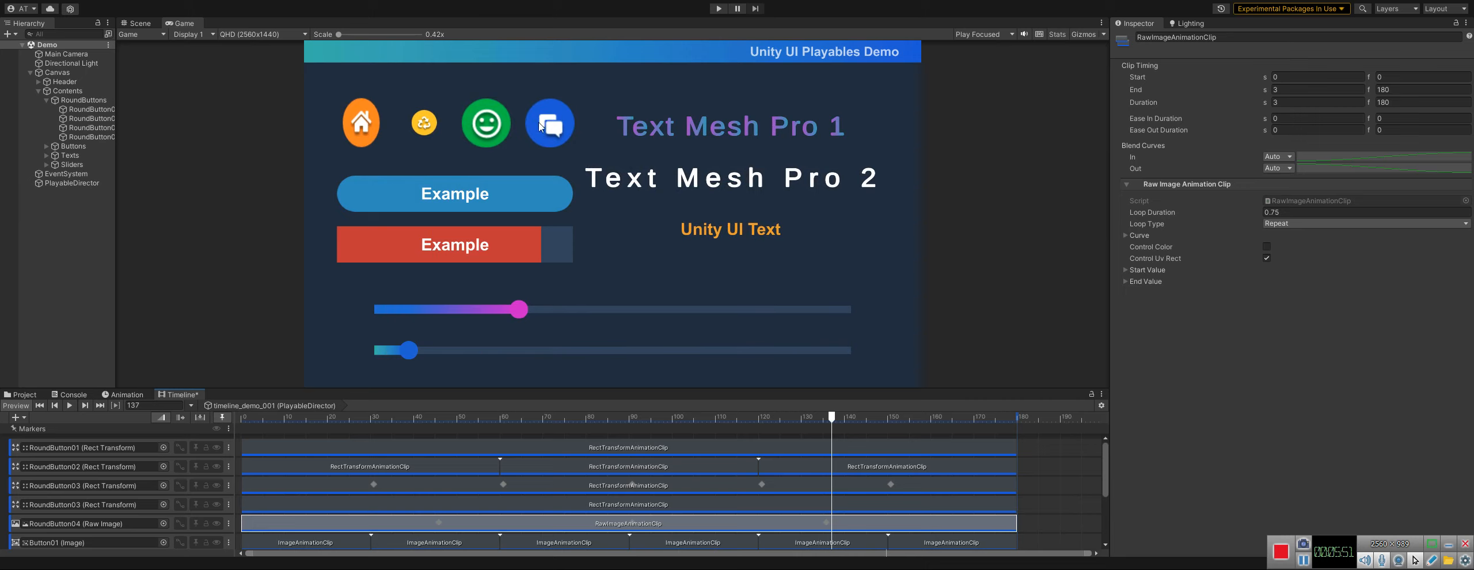
pyautogui.click(216, 524)
pyautogui.moveTo(520, 419); pyautogui.dragTo(844, 419)
pyautogui.click(217, 524)
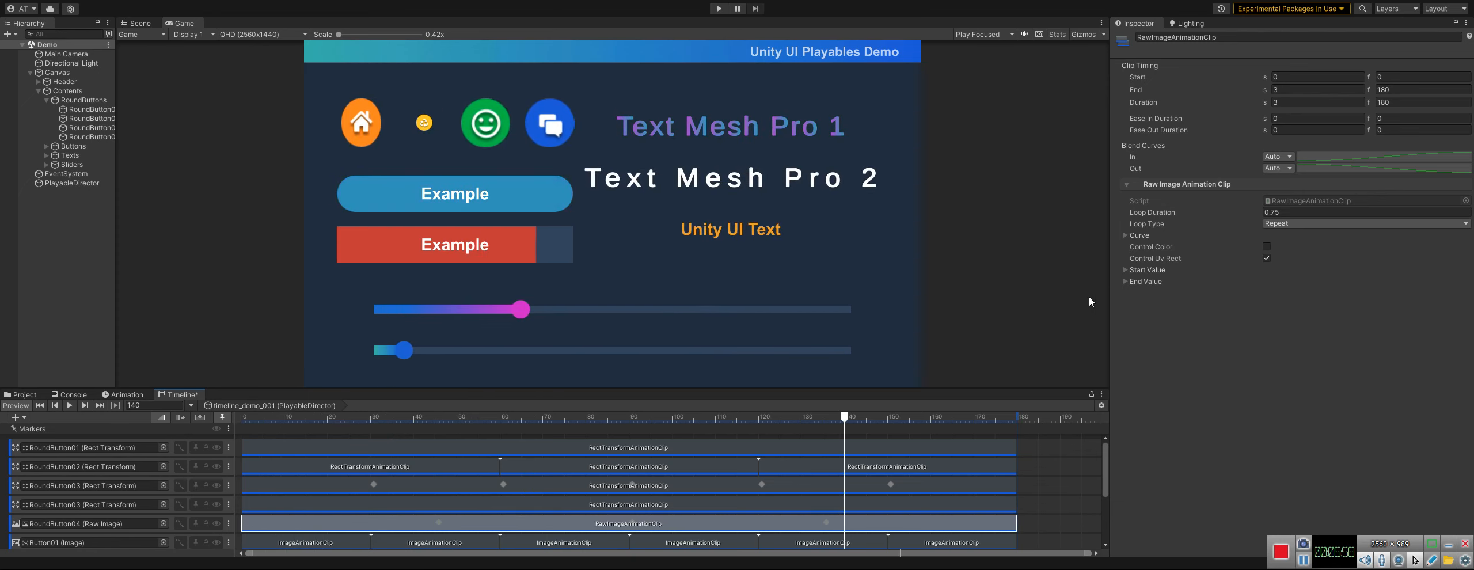
# Expand the Raw Image clip's Start Value and End Value, preview its Uv Rect animation, and return the playhead to frame 0.
pyautogui.click(1152, 269)
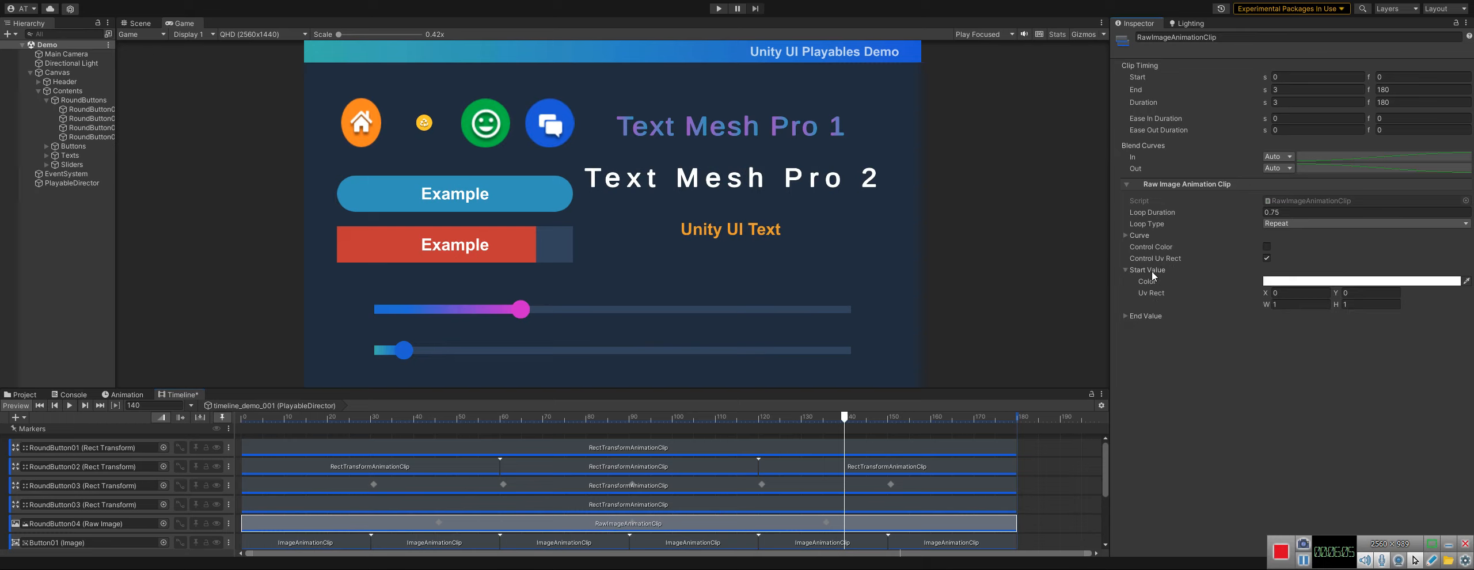
pyautogui.click(1147, 319)
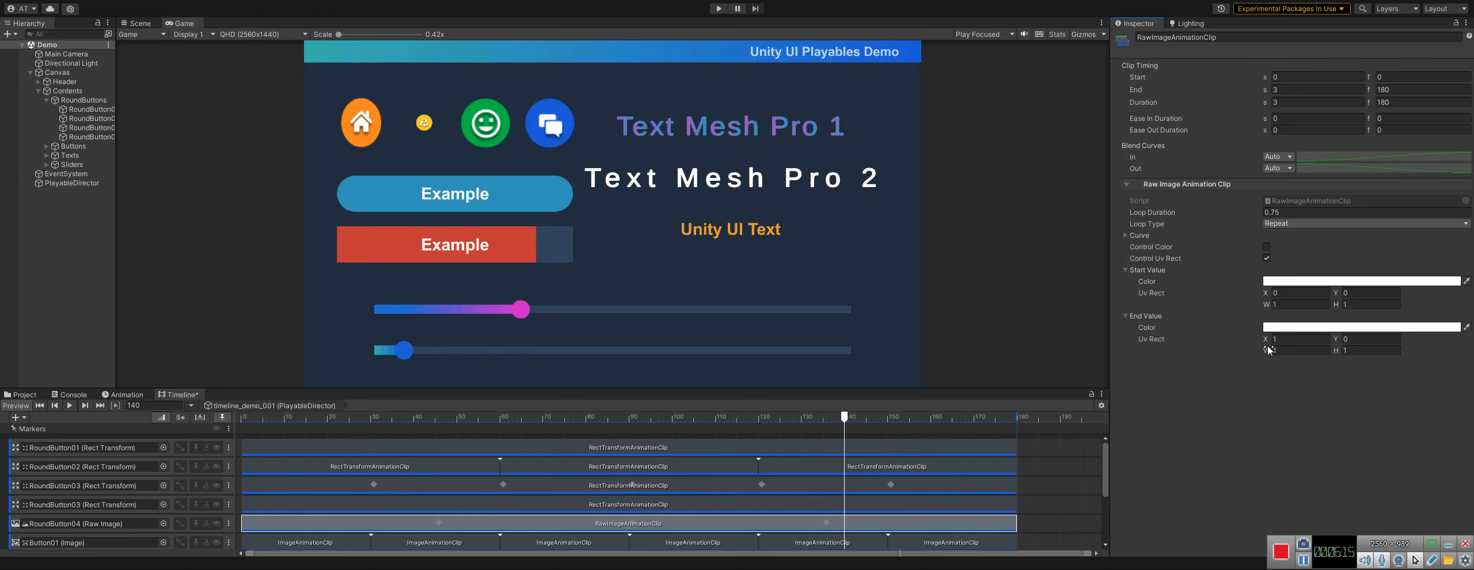
pyautogui.moveTo(825, 420); pyautogui.dragTo(991, 432)
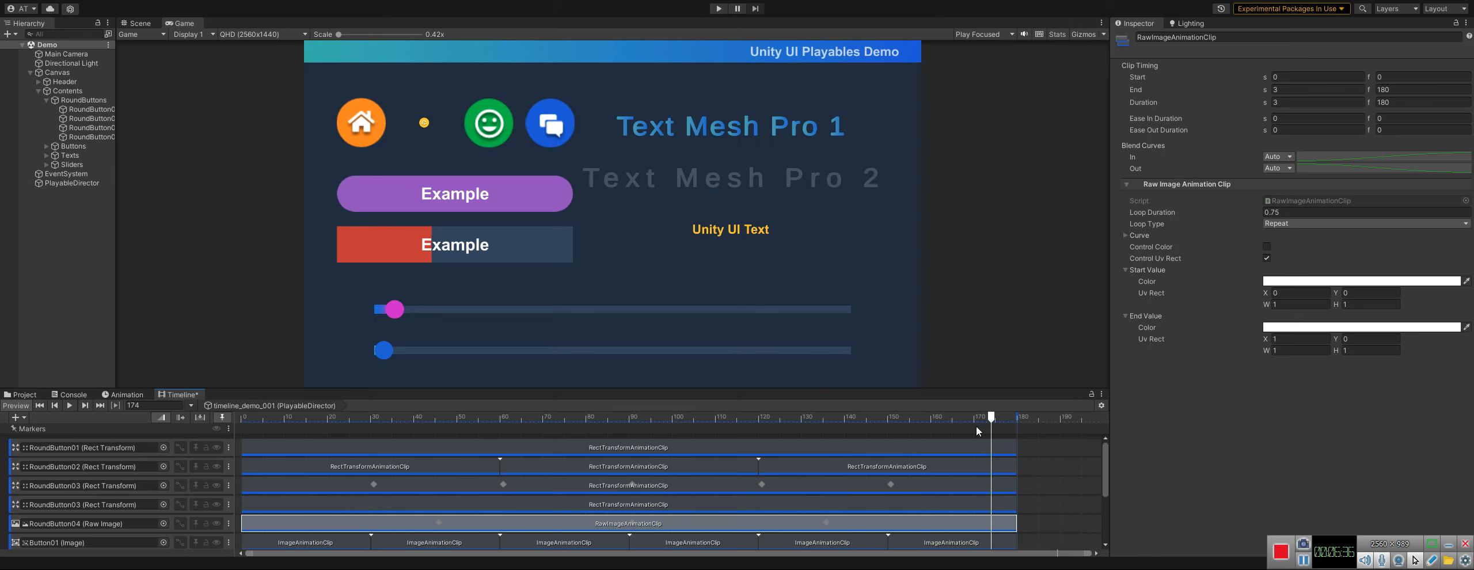
pyautogui.moveTo(877, 417); pyautogui.dragTo(196, 416)
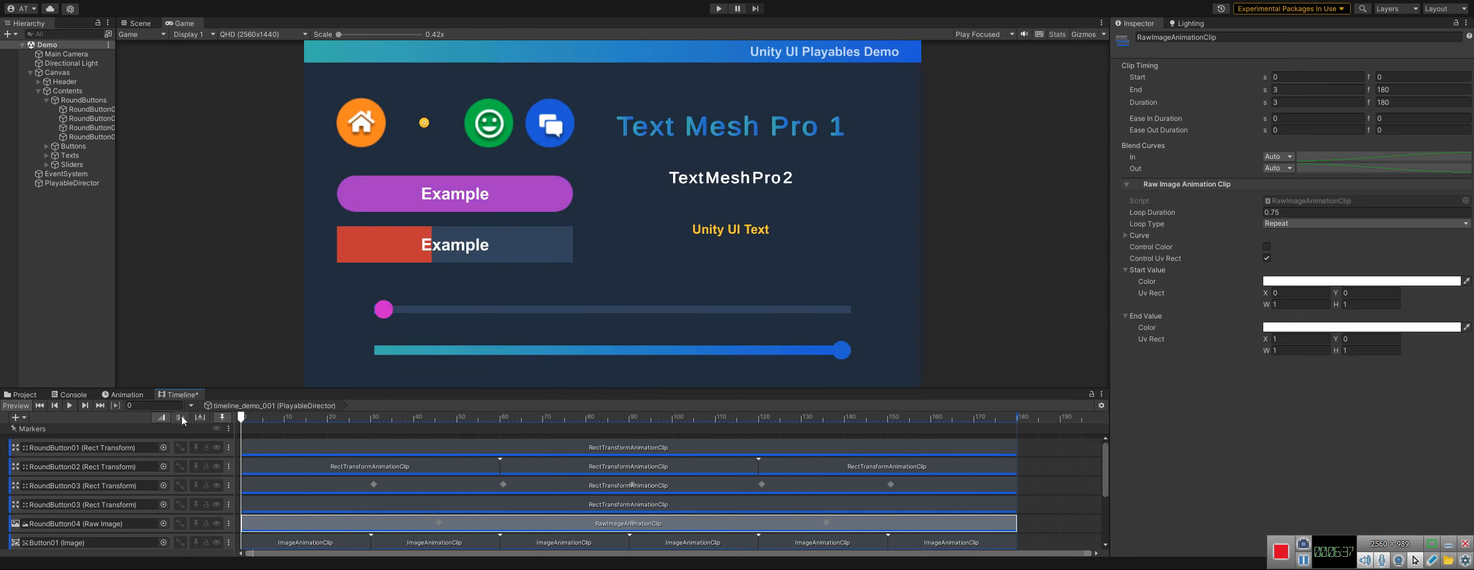
# Select Button01's first ImageAnimationClip, scrub the timeline with its track muted and unmuted, and return the playhead to frame 0.
pyautogui.scroll(-2, 198, 505)
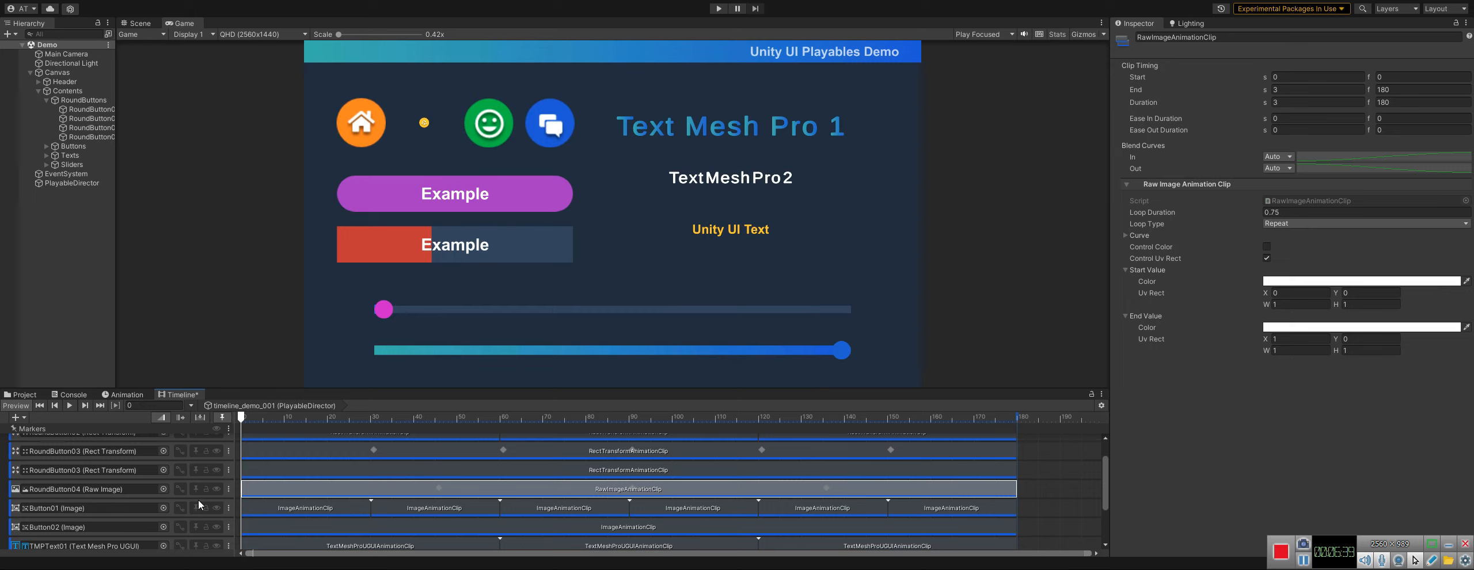
pyautogui.click(293, 507)
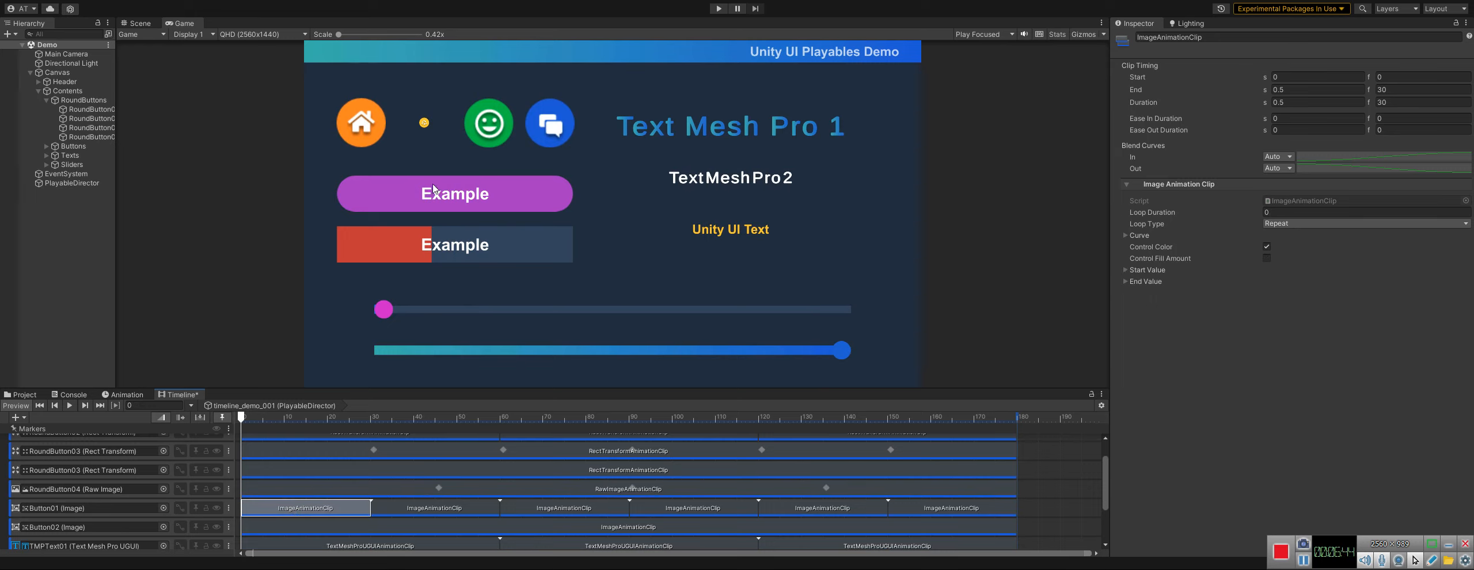
pyautogui.click(218, 508)
pyautogui.moveTo(245, 417); pyautogui.dragTo(191, 398)
pyautogui.click(216, 508)
pyautogui.moveTo(295, 417); pyautogui.dragTo(616, 417)
pyautogui.moveTo(878, 440); pyautogui.dragTo(238, 458)
# Expand the Start Value and End Value of Button01's first clip and preview its color change up to frame 40.
pyautogui.click(1146, 270)
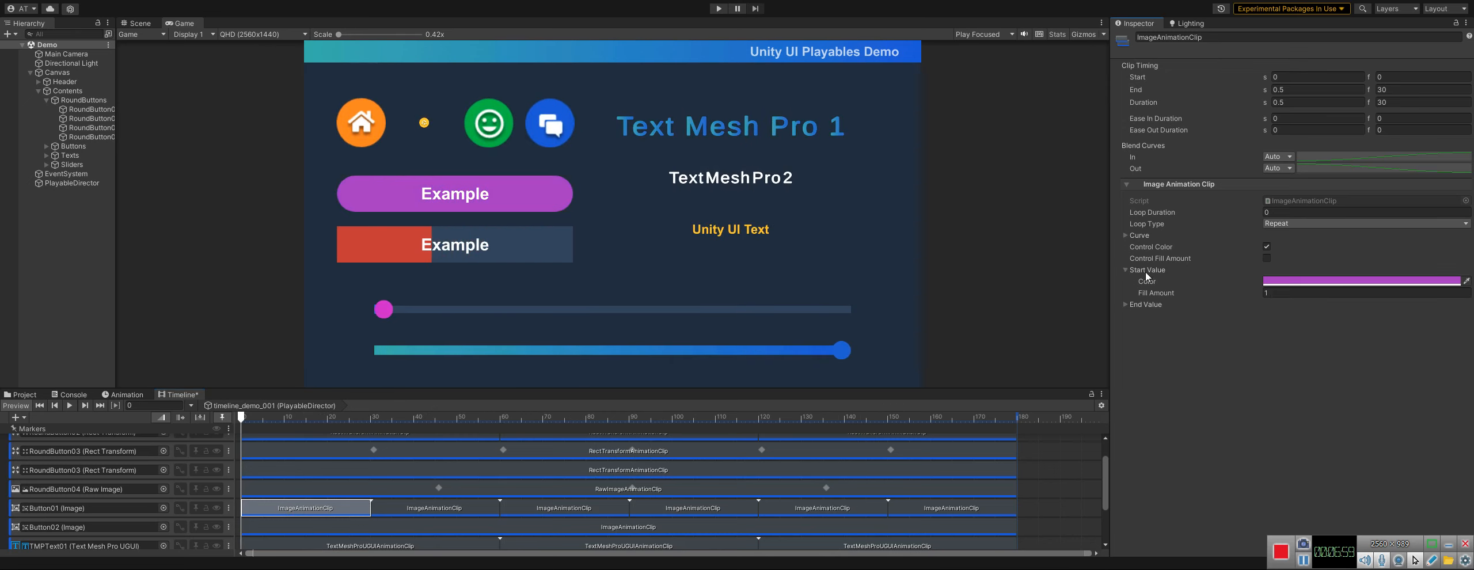
pyautogui.click(1169, 304)
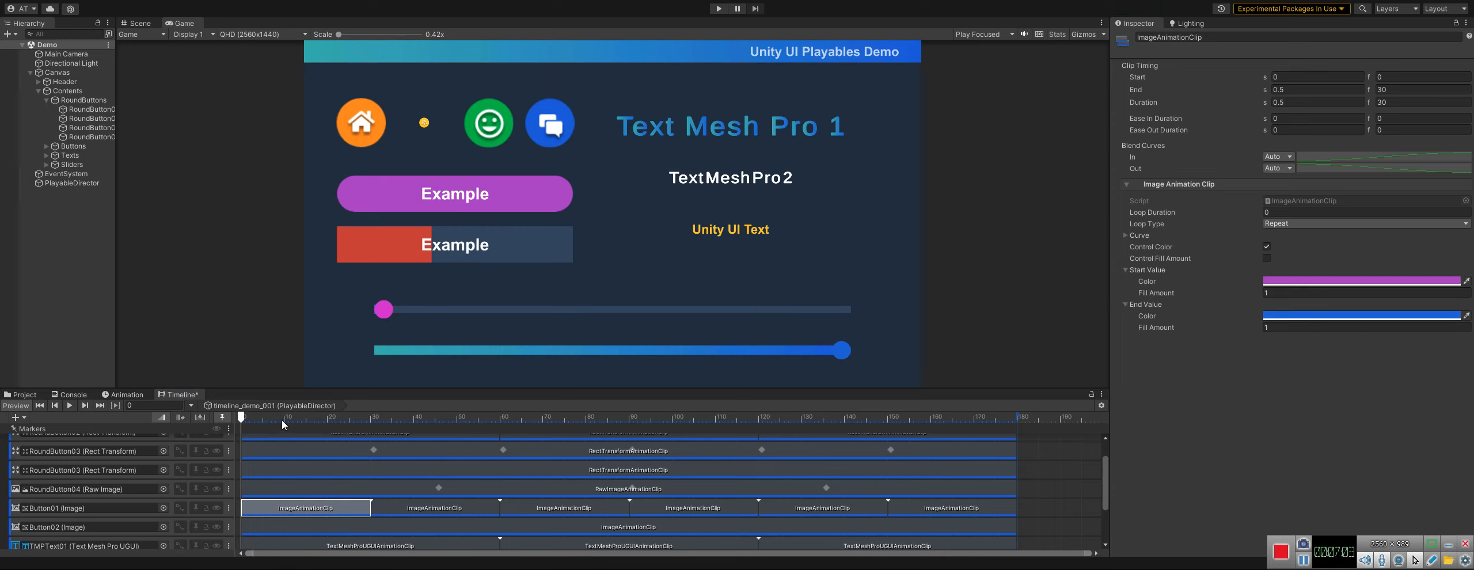
pyautogui.moveTo(281, 419); pyautogui.dragTo(413, 425)
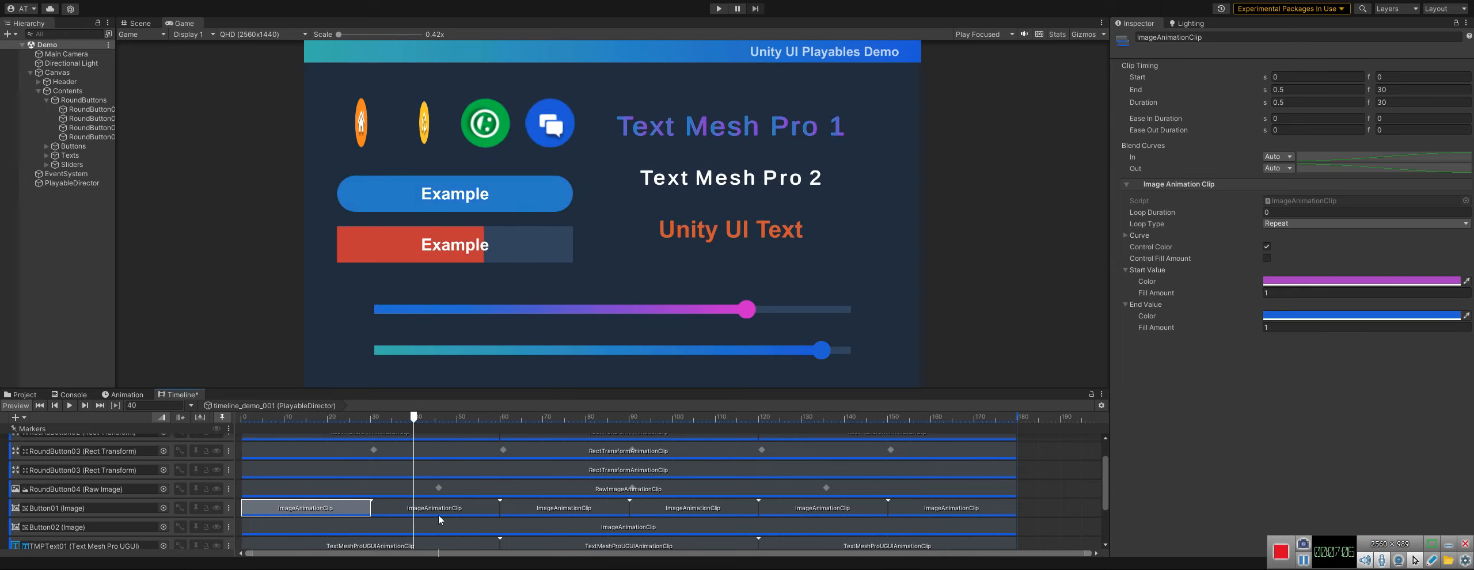
# Examine the start and end colors of Button01's second and third clips, scrubbing the timeline to frame 67 between them.
pyautogui.click(438, 513)
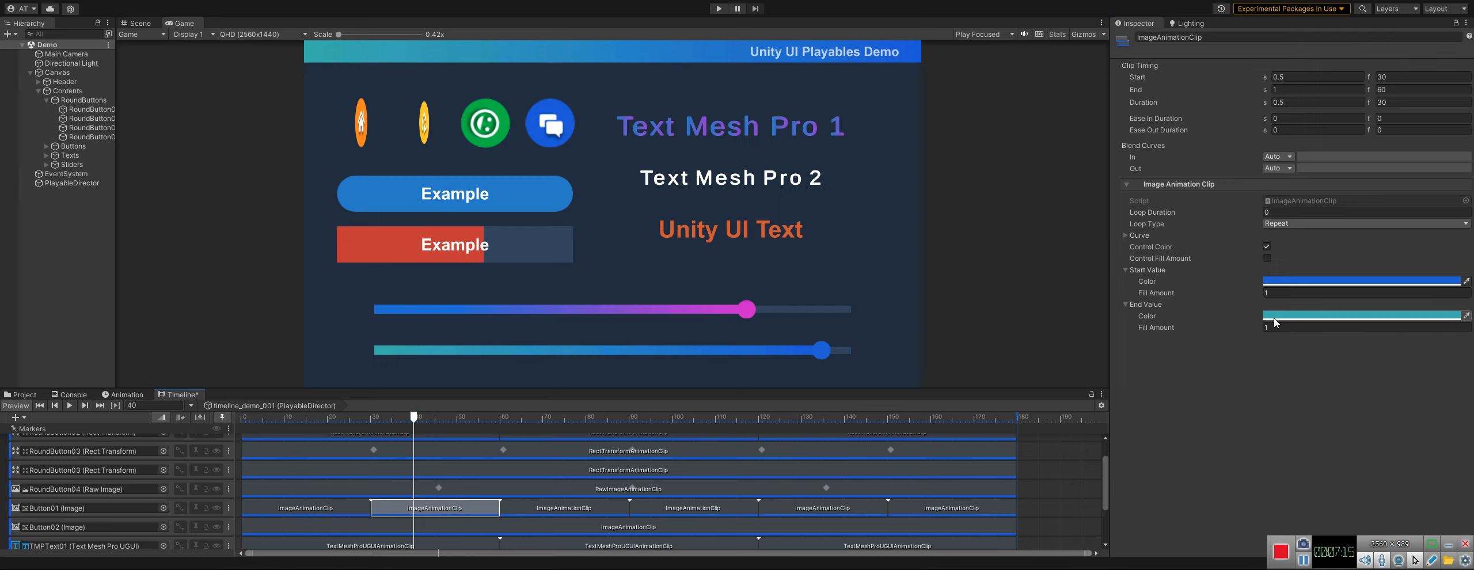
pyautogui.moveTo(421, 417); pyautogui.dragTo(531, 416)
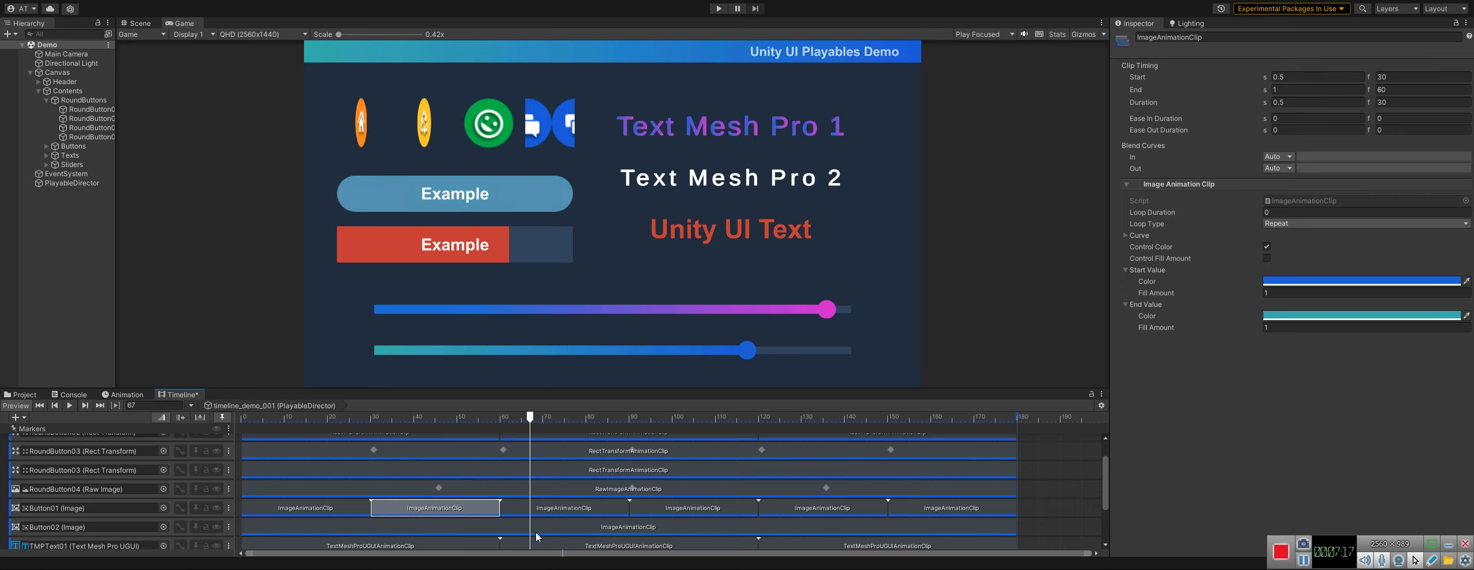
pyautogui.click(561, 508)
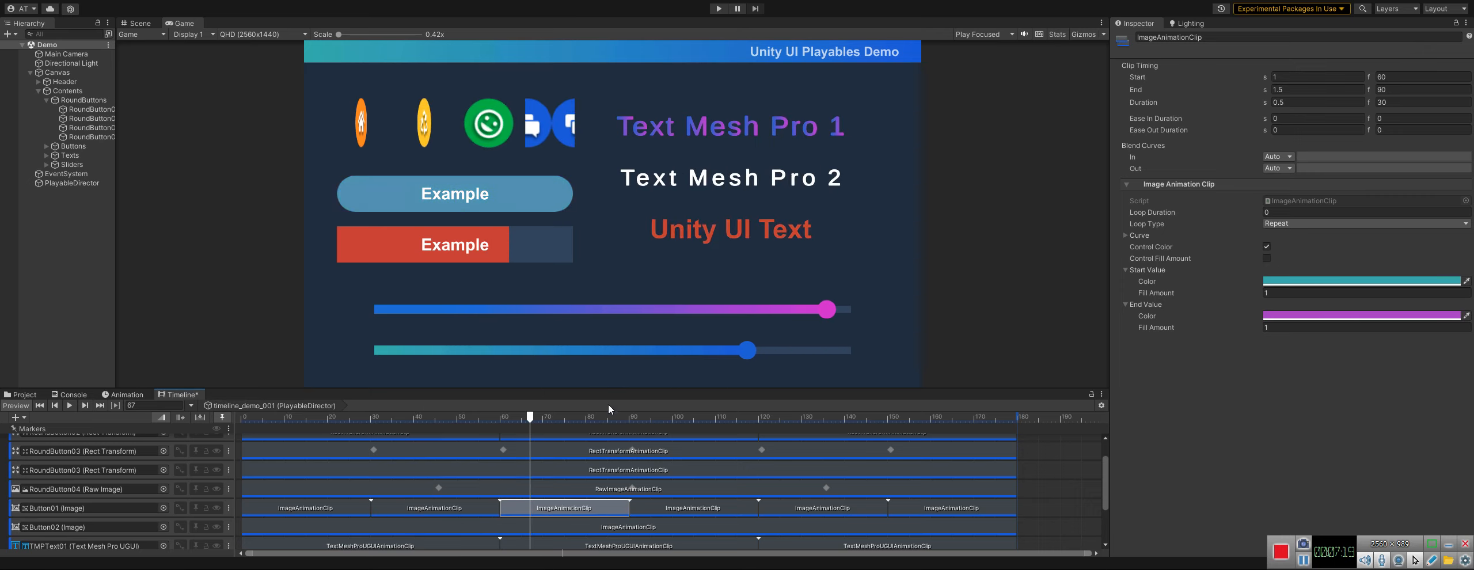
# Examine the start and end colors of Button01's fourth and fifth clips, scrubbing the timeline to frame 102 and on to frame 159.
pyautogui.moveTo(619, 417); pyautogui.dragTo(681, 418)
pyautogui.click(698, 507)
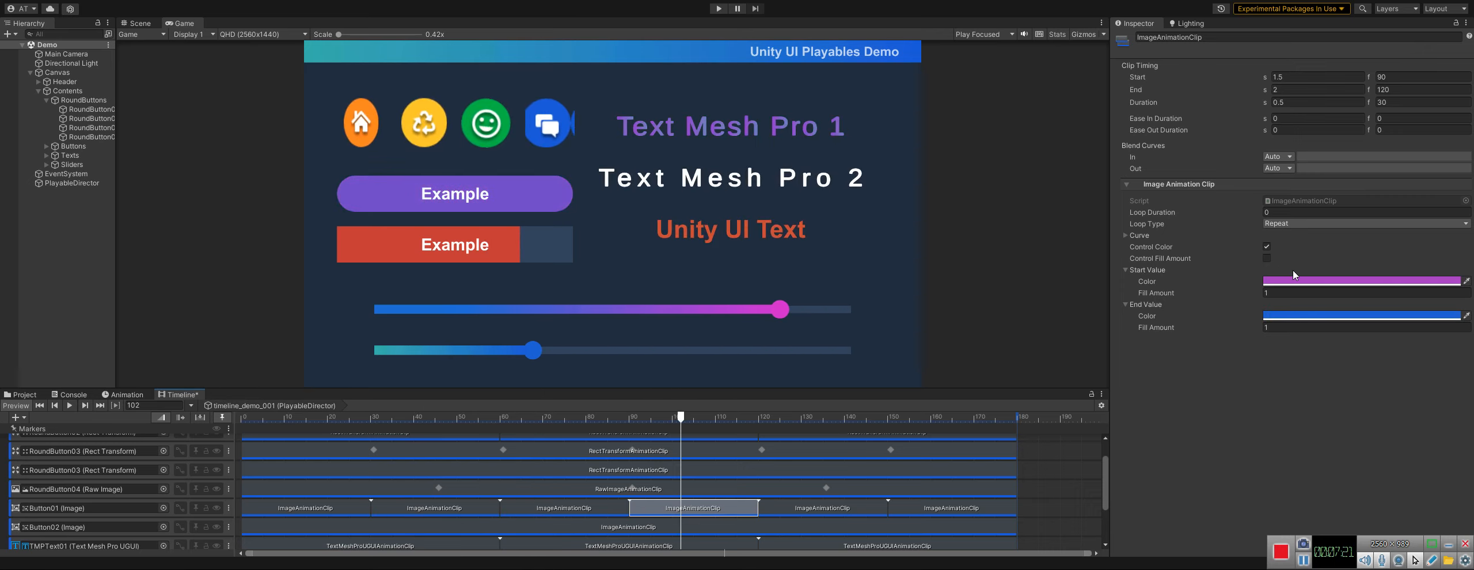
pyautogui.click(800, 509)
pyautogui.moveTo(803, 416); pyautogui.dragTo(927, 426)
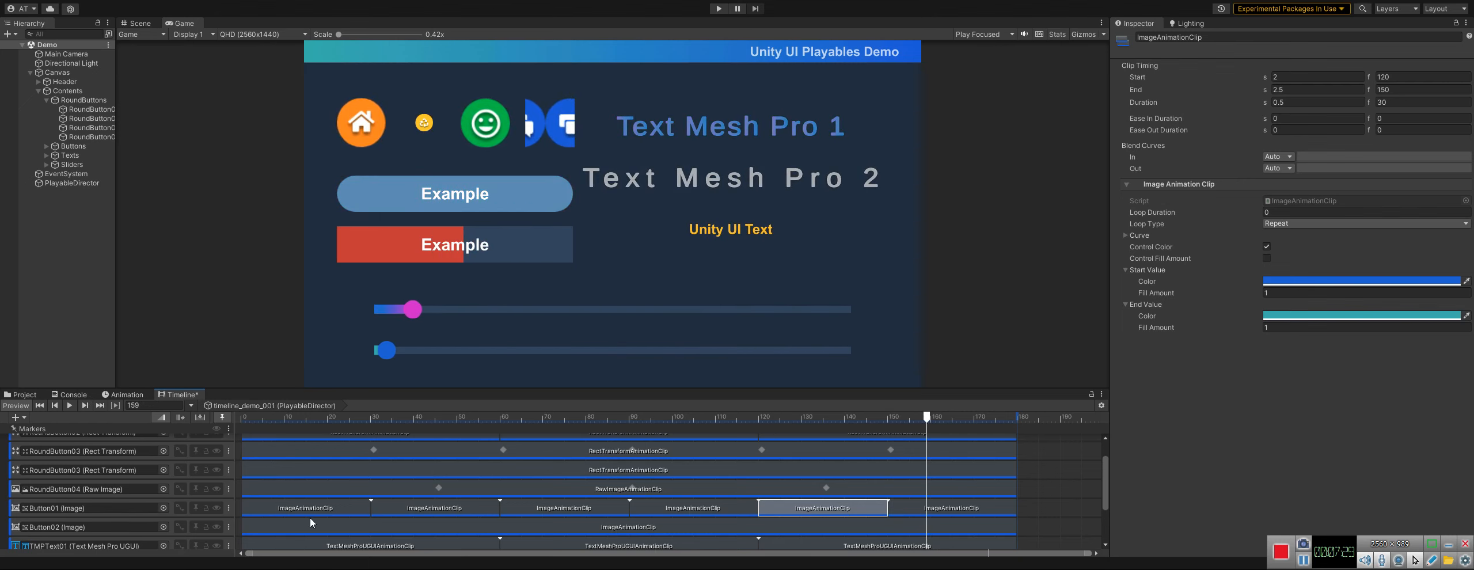
# Select TMPText01's first TextMeshProUGUIAnimationClip and expand its Start Value and End Value.
pyautogui.scroll(-3, 215, 528)
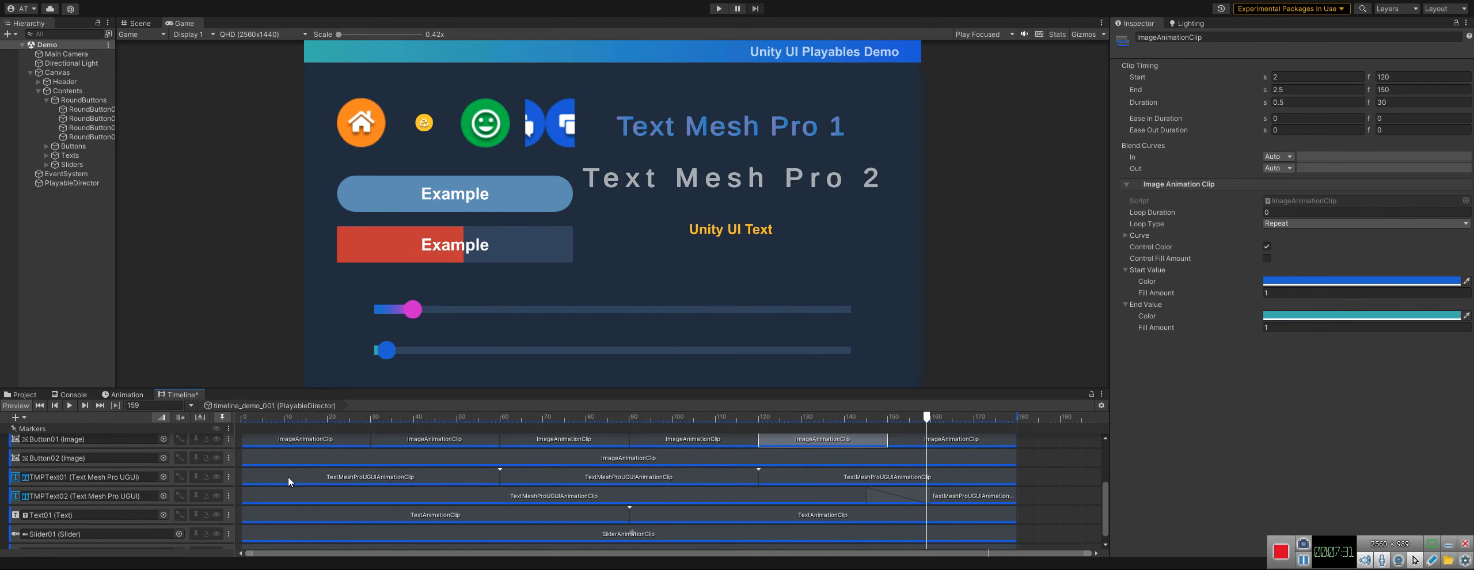
pyautogui.click(288, 477)
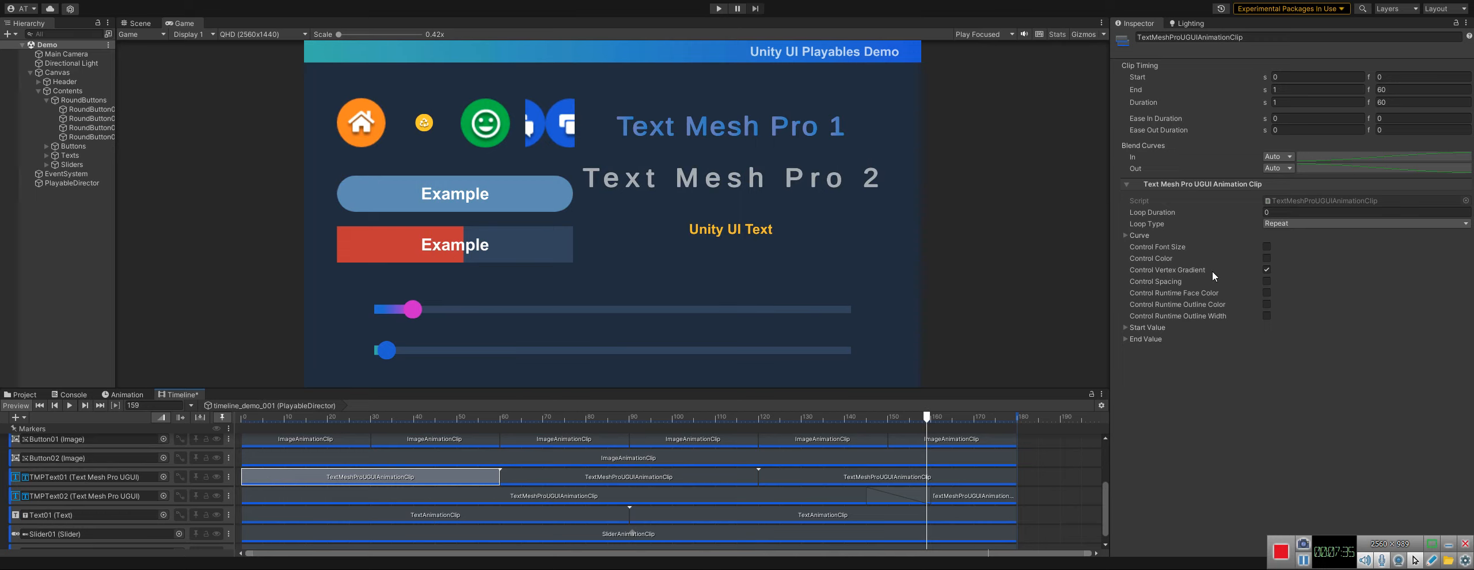
pyautogui.click(1154, 327)
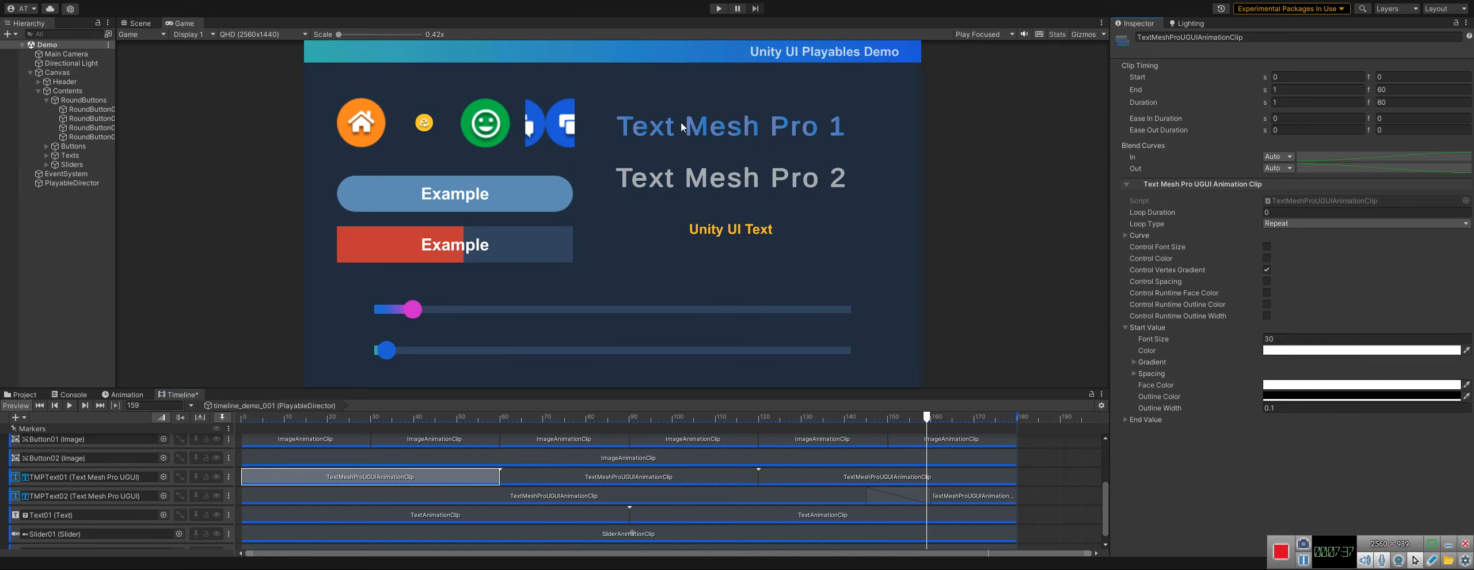
pyautogui.click(1142, 419)
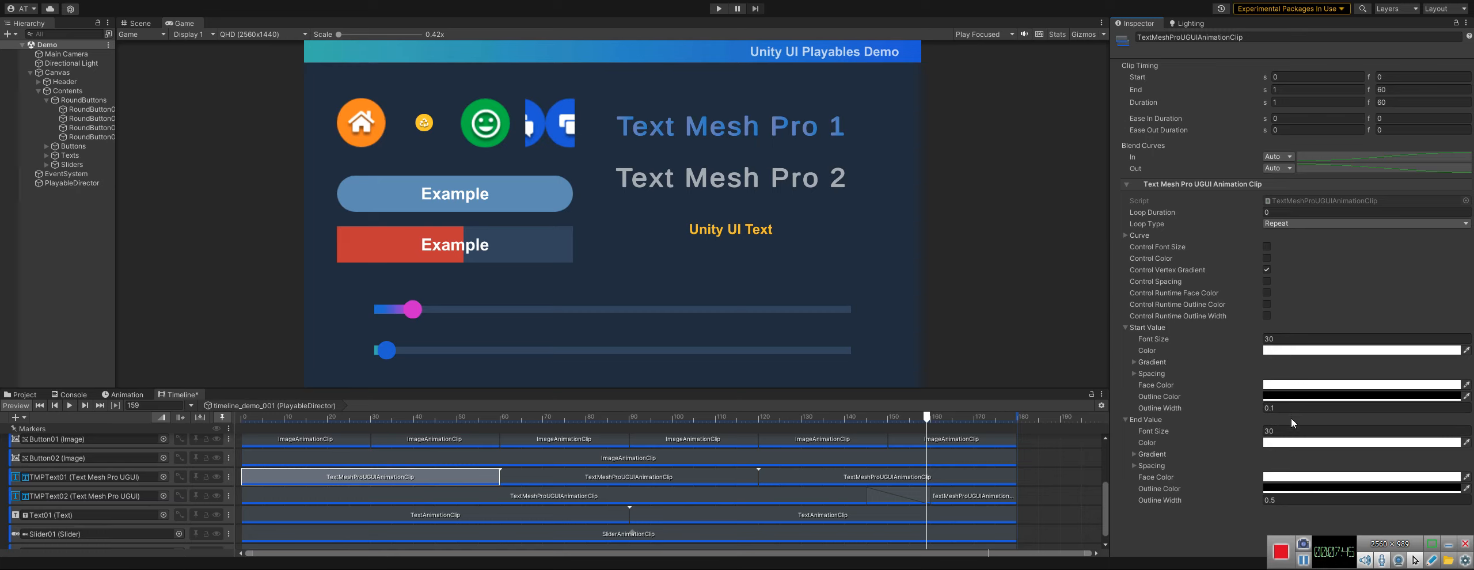
# Expand Gradient, Vertex Gradient and Spacing under the clip's Start Value and End Value to compare their gradient colors.
pyautogui.click(1152, 454)
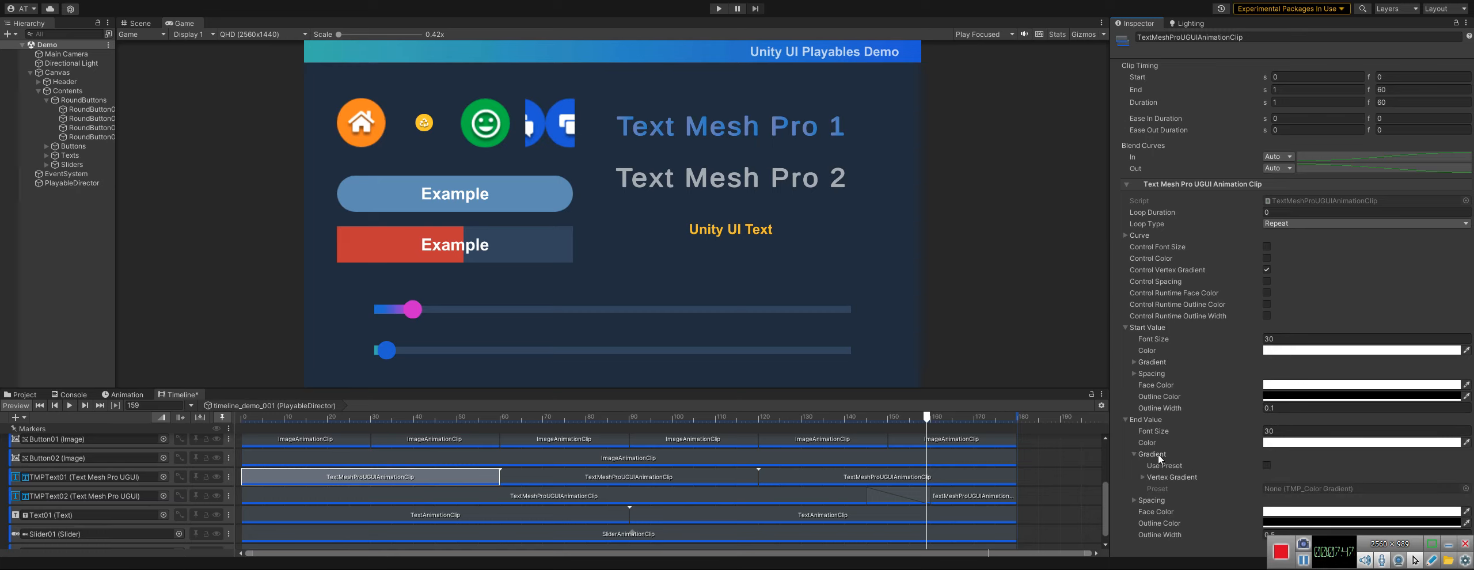
pyautogui.click(1150, 500)
pyautogui.click(1152, 374)
pyautogui.click(1152, 363)
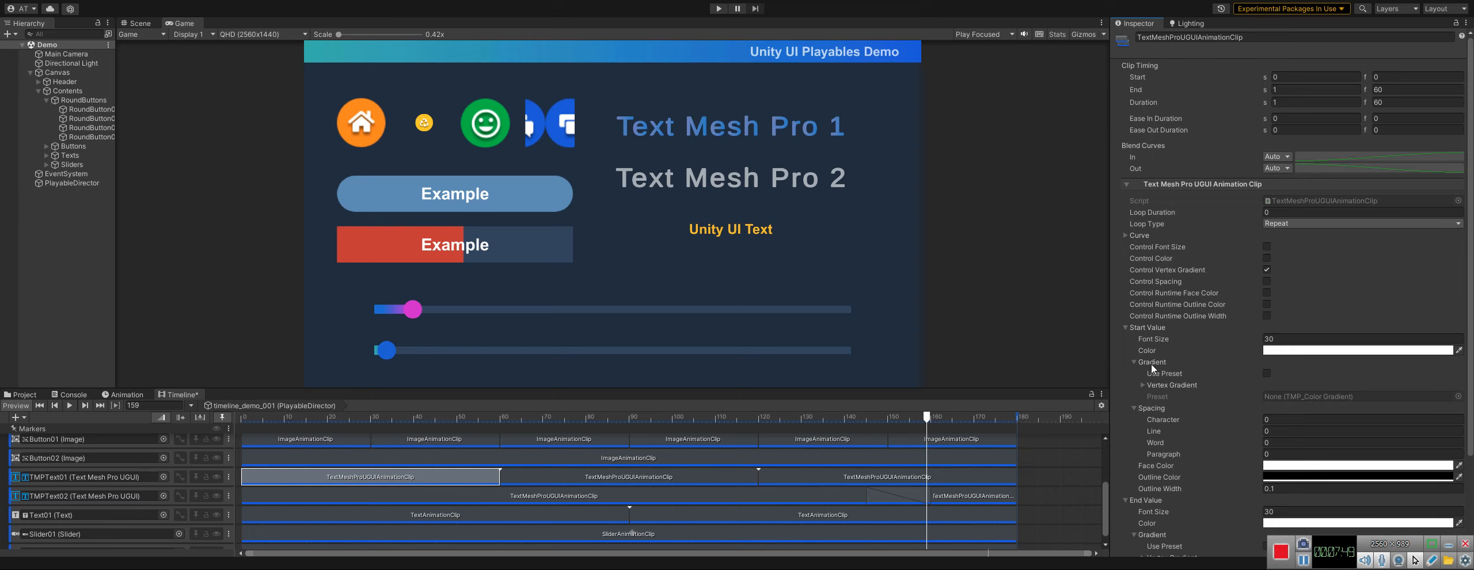
pyautogui.click(1186, 384)
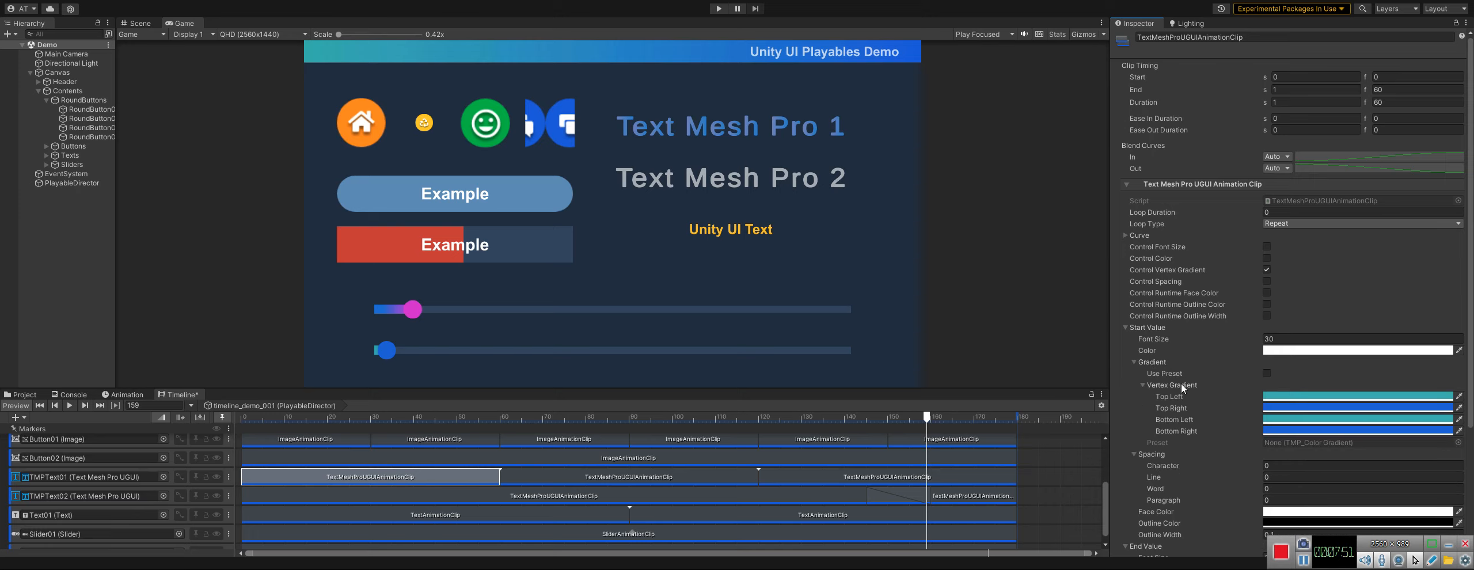
pyautogui.scroll(-3, 1175, 432)
pyautogui.click(1161, 509)
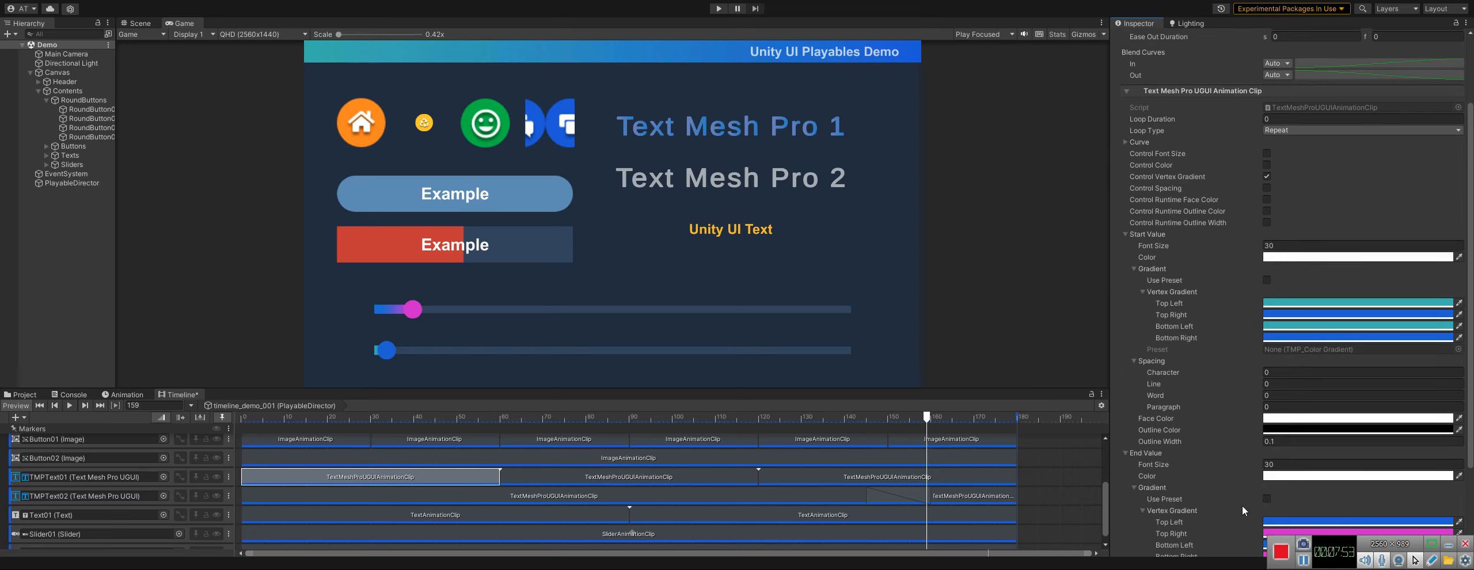
pyautogui.scroll(-3, 1241, 505)
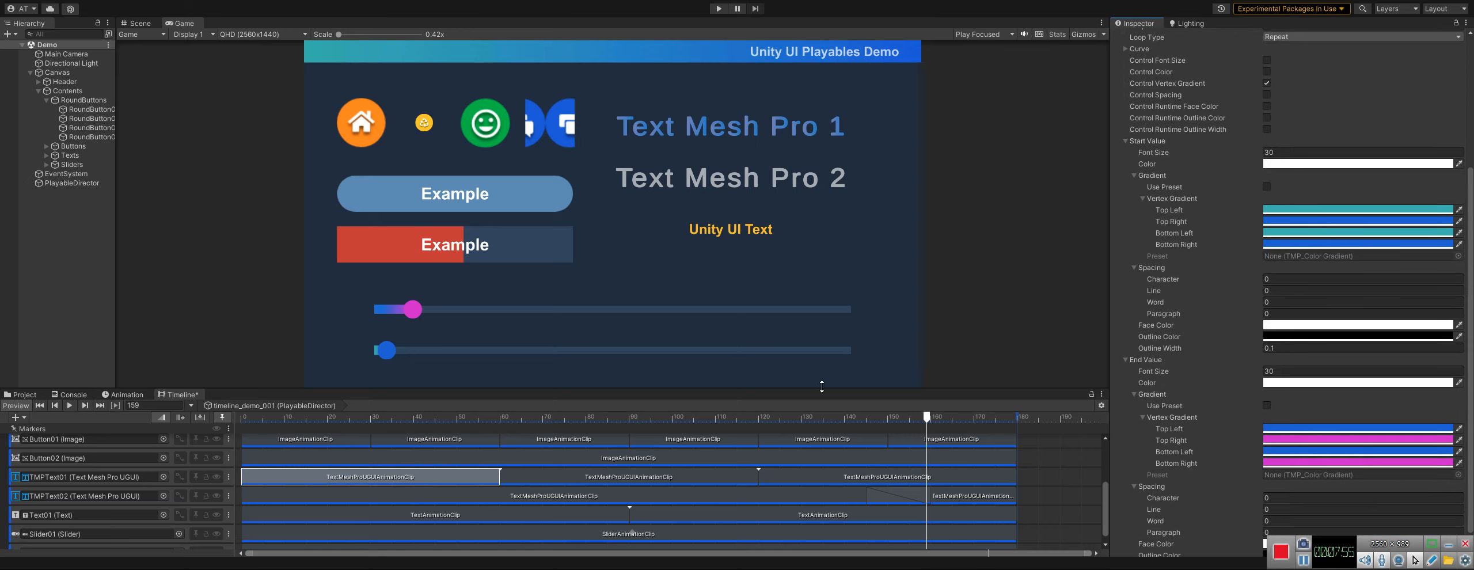
# Preview TMPText01's gradient animation up to frame 54 and examine the gradient colors of its second and third clips.
pyautogui.moveTo(444, 417); pyautogui.dragTo(474, 424)
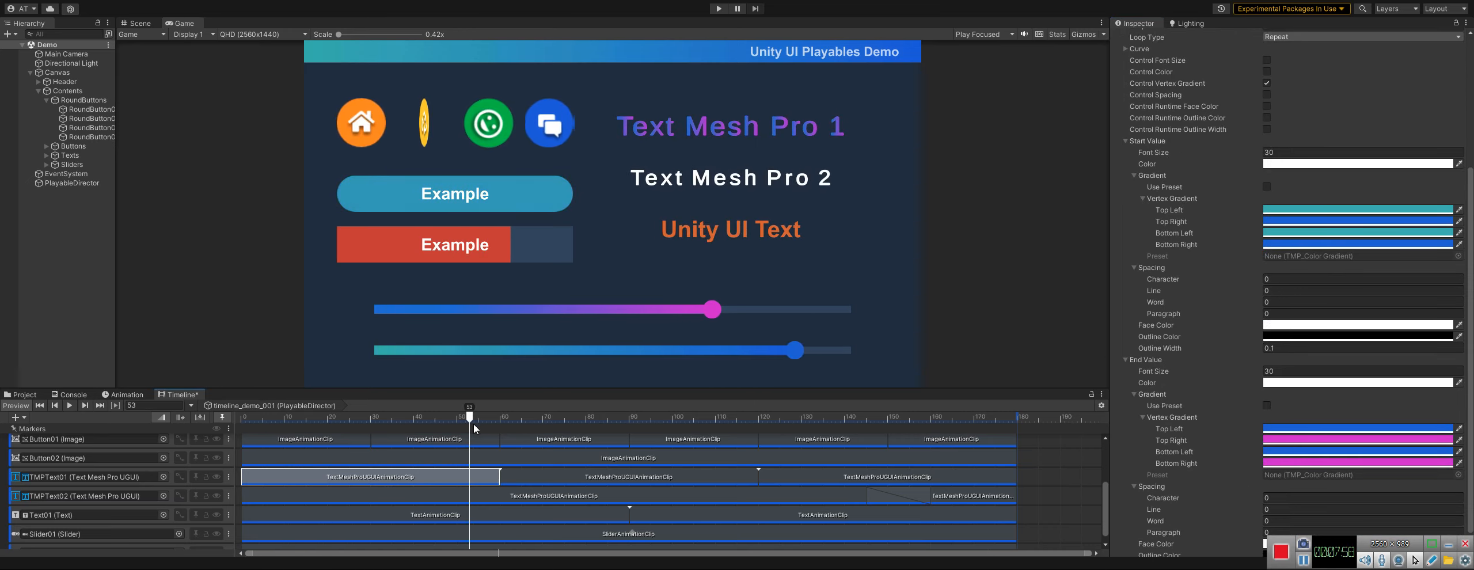
pyautogui.click(560, 479)
pyautogui.click(809, 480)
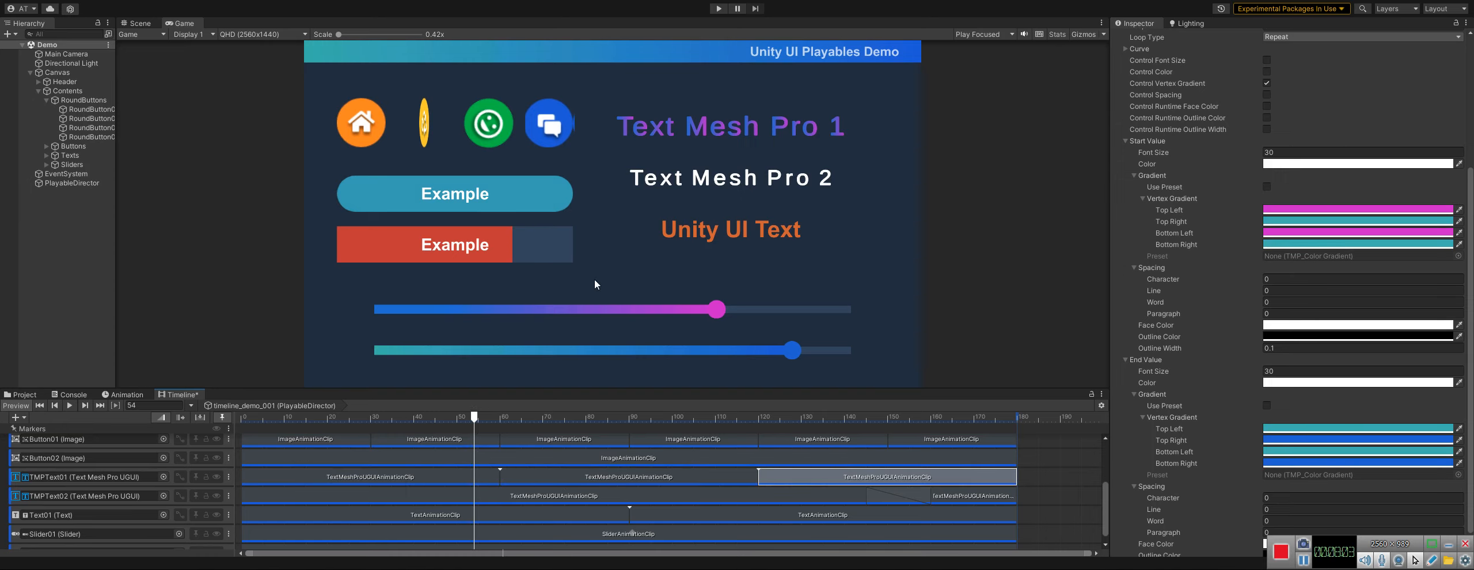
# Select TMPText02's first clip, collapse its Start Value and End Value, and preview its text animation up to frame 126.
pyautogui.click(277, 494)
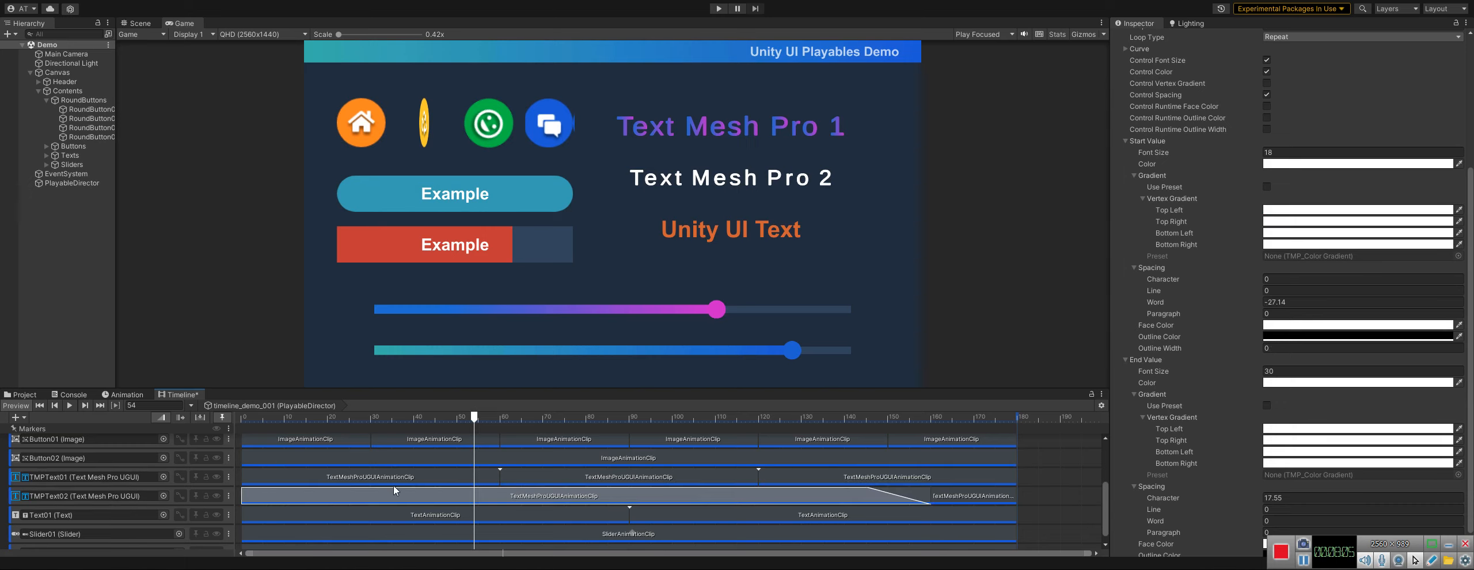
pyautogui.moveTo(485, 416); pyautogui.dragTo(525, 416)
pyautogui.scroll(6, 1145, 233)
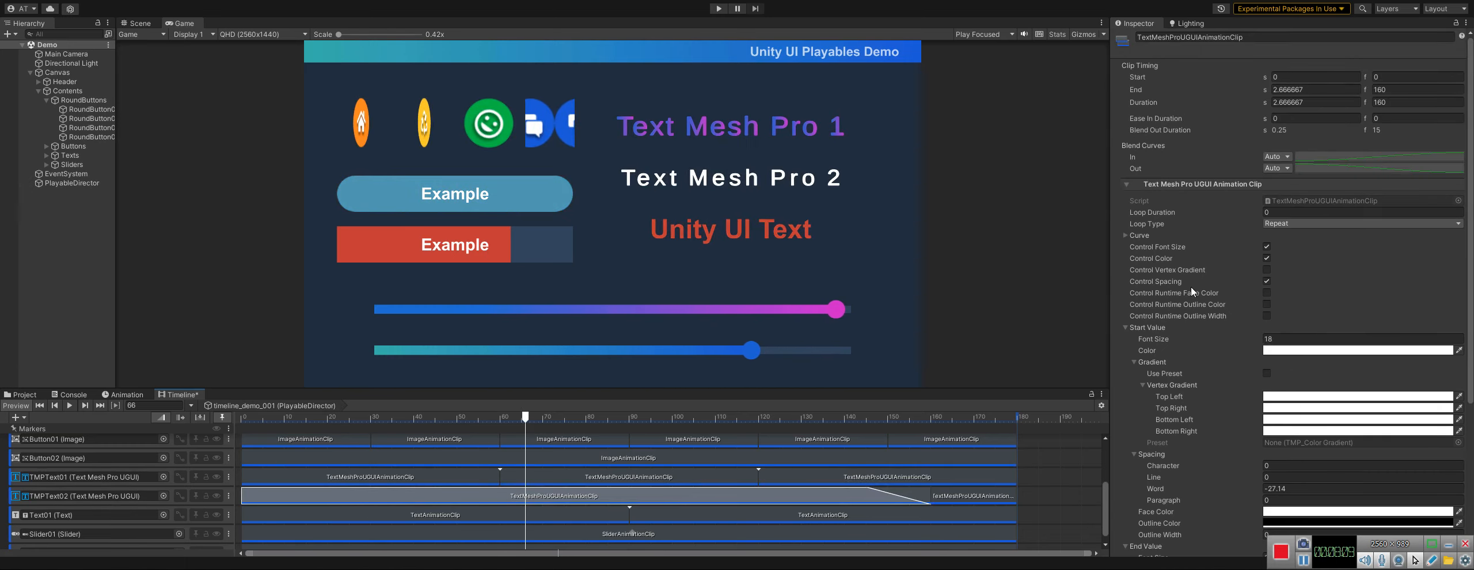
pyautogui.click(1155, 328)
pyautogui.click(1148, 338)
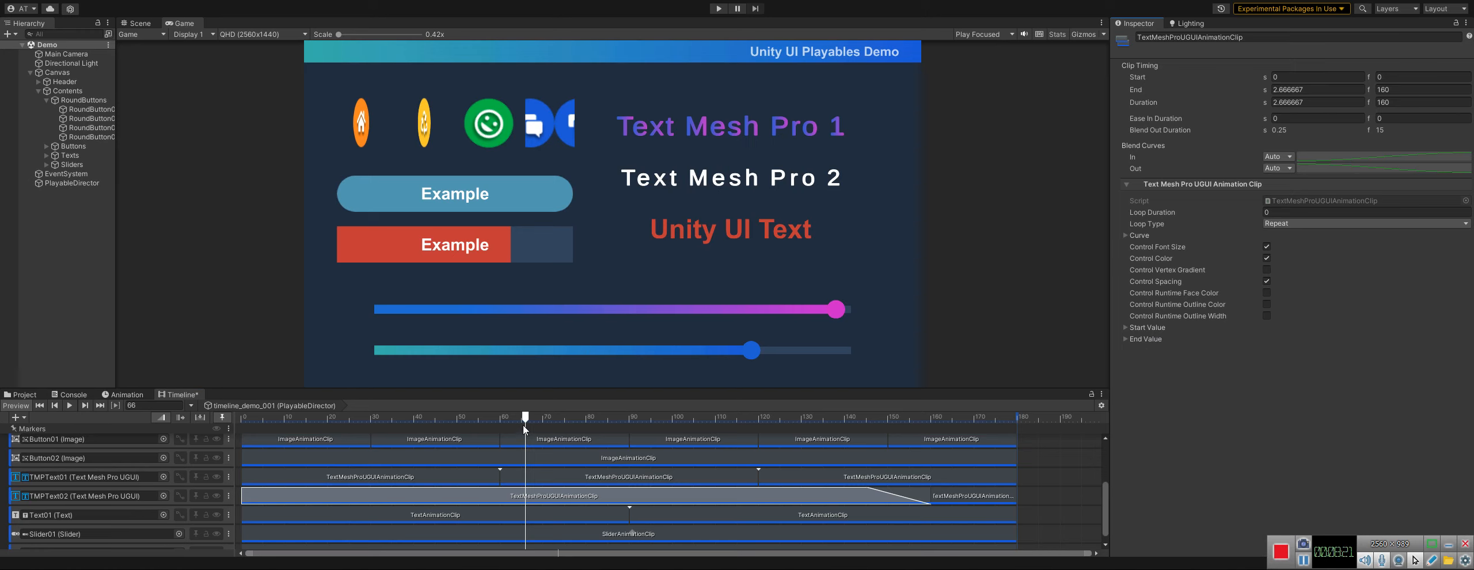
pyautogui.moveTo(523, 424); pyautogui.dragTo(784, 413)
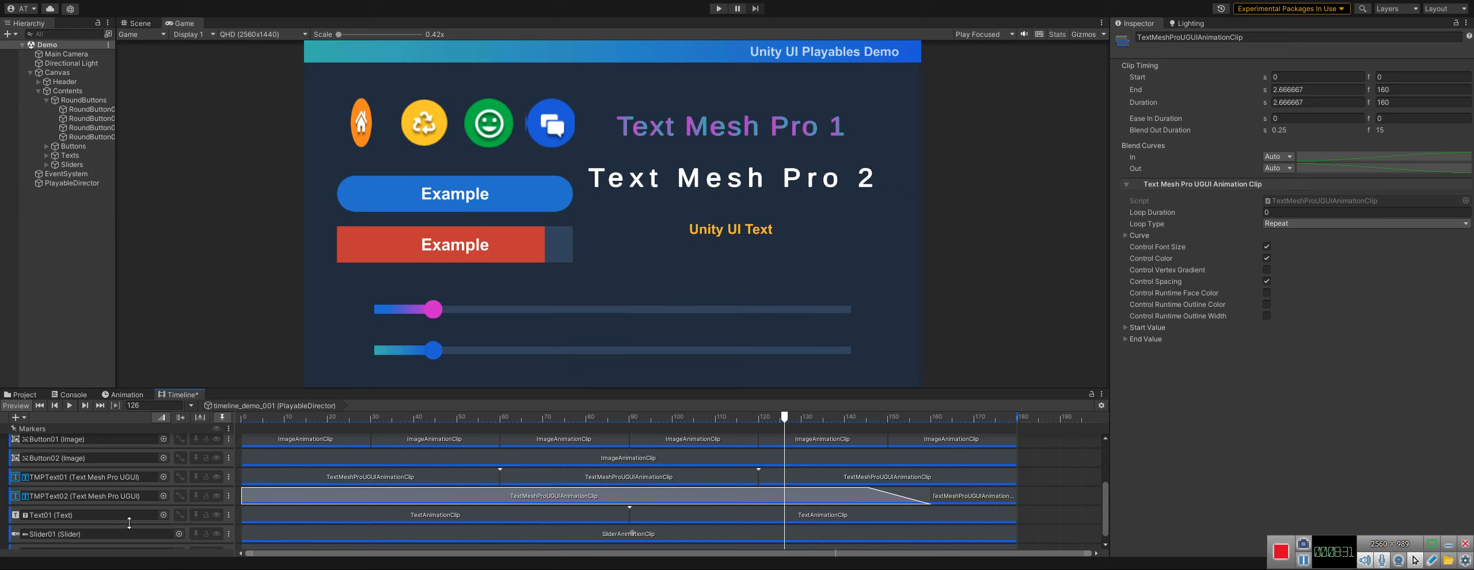
# Select Text01's first TextAnimationClip and expand its Start Value and End Value.
pyautogui.click(288, 515)
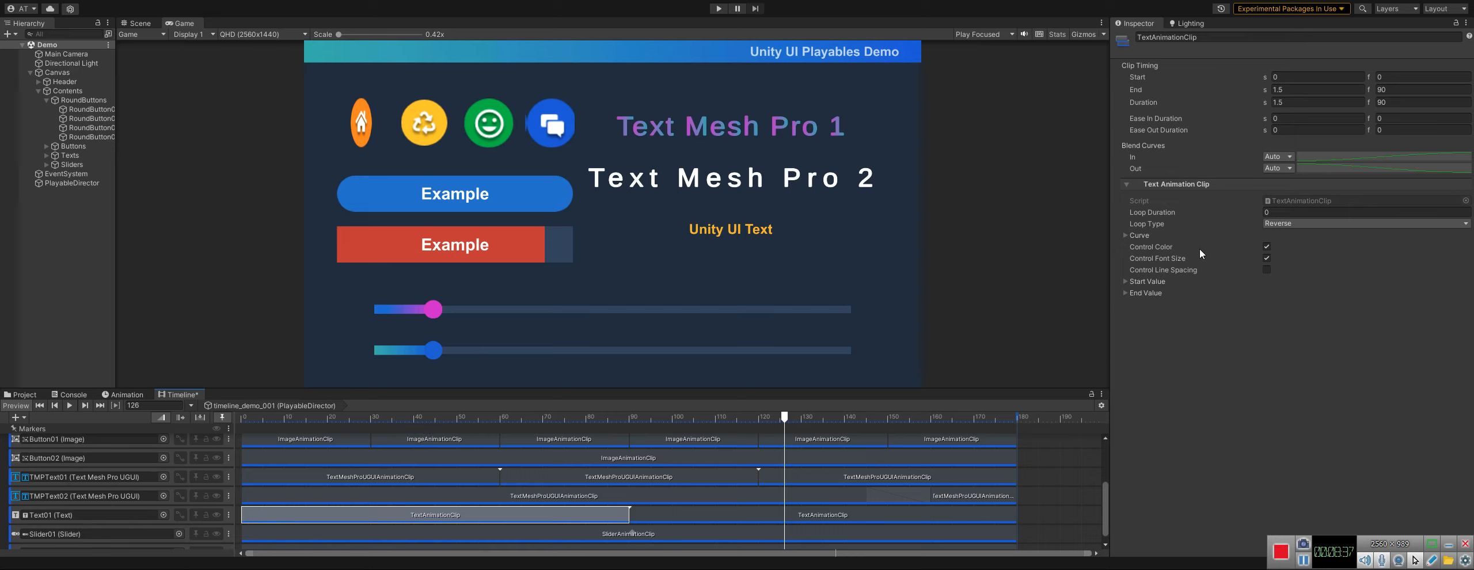
pyautogui.click(1138, 282)
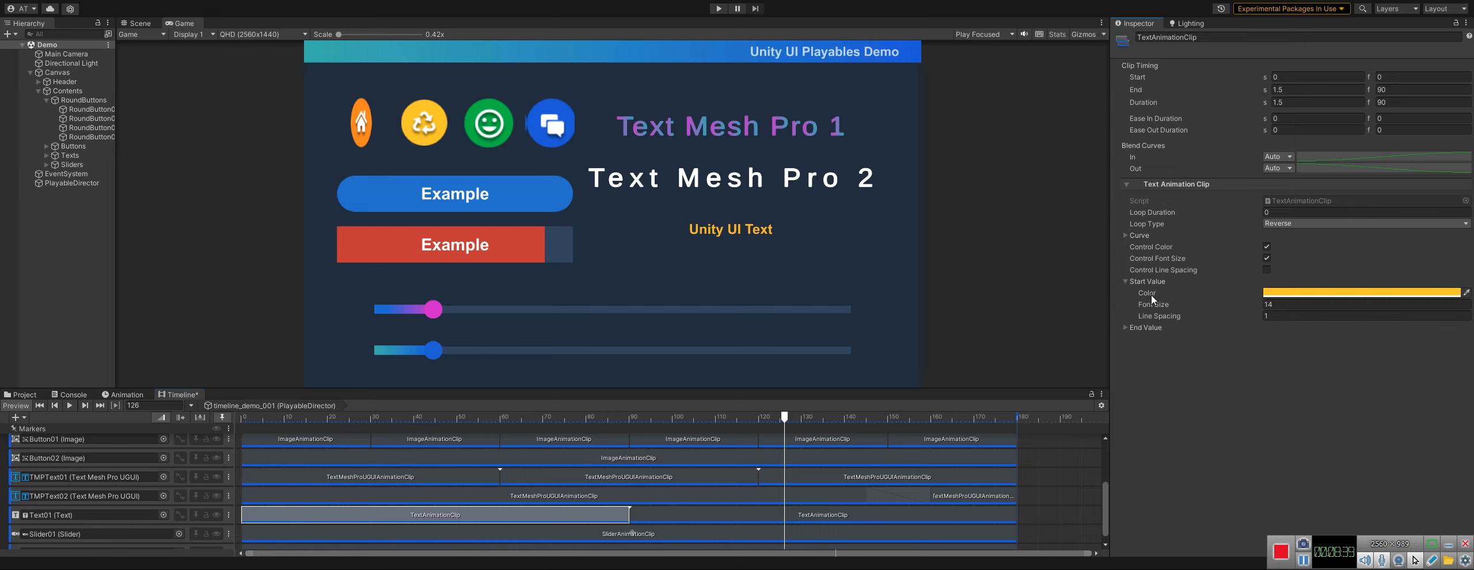
pyautogui.click(1148, 328)
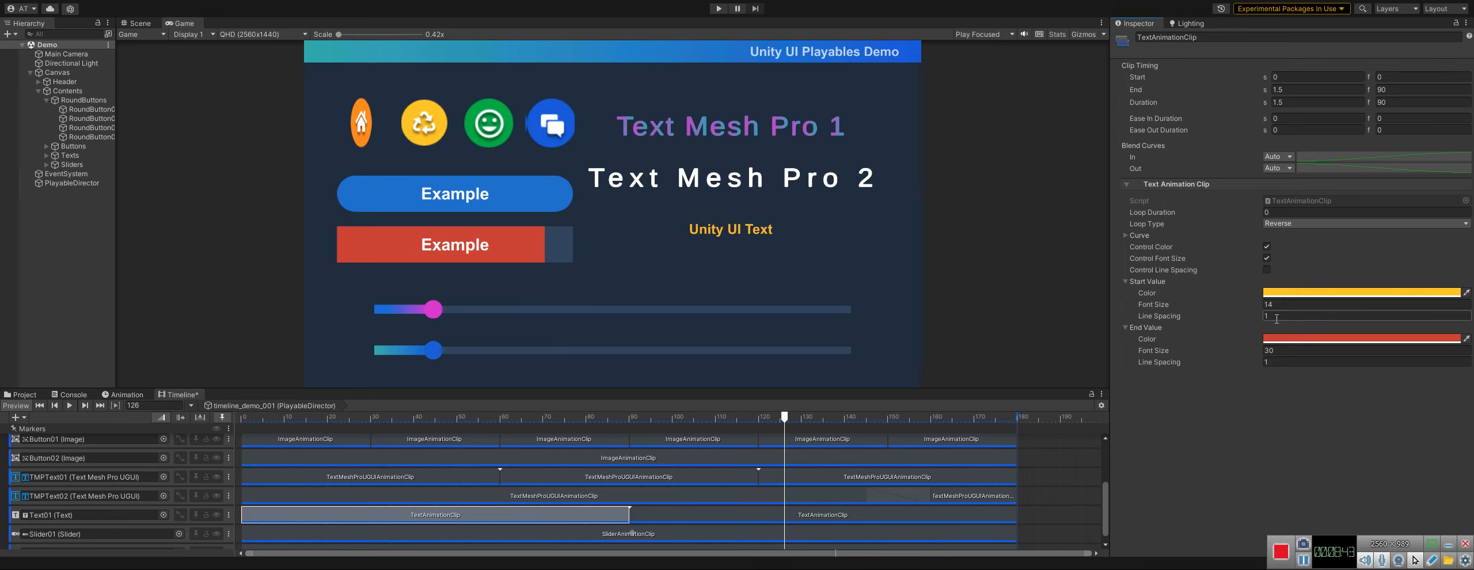
# Try an End Value Line Spacing of 5 on the Text01 clip while scrubbing to frame 168, and restore it to 1.
pyautogui.click(1280, 362)
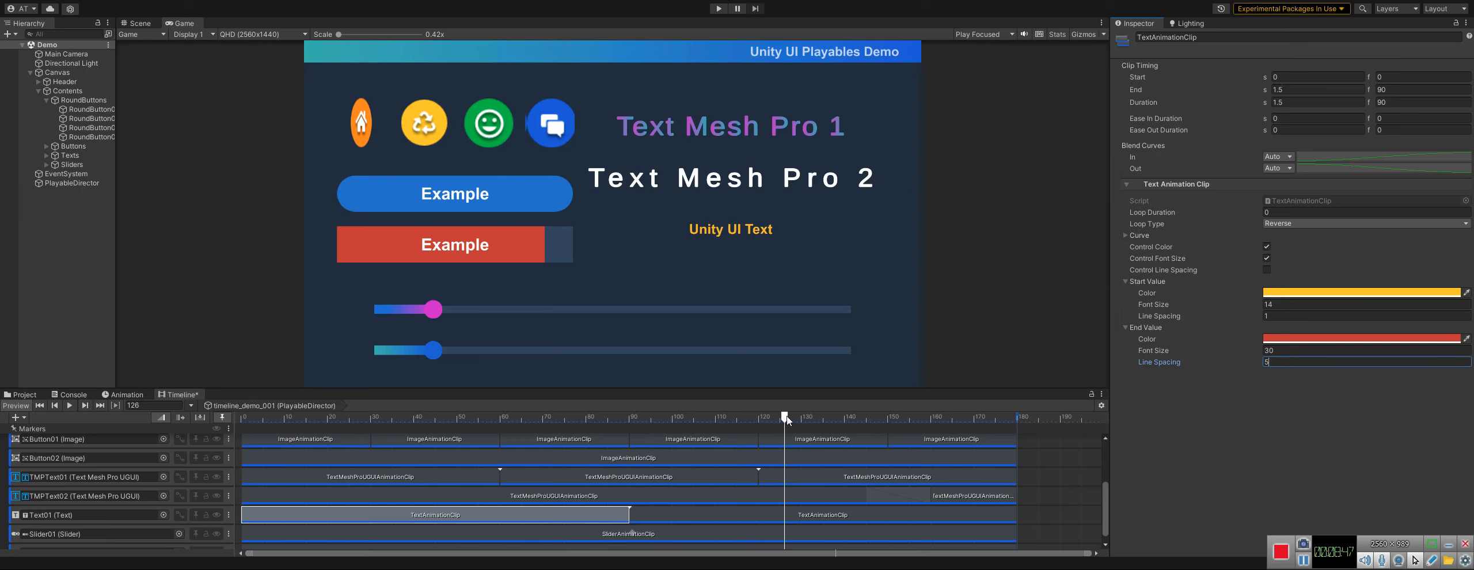
pyautogui.write('5')
pyautogui.moveTo(785, 417); pyautogui.dragTo(967, 426)
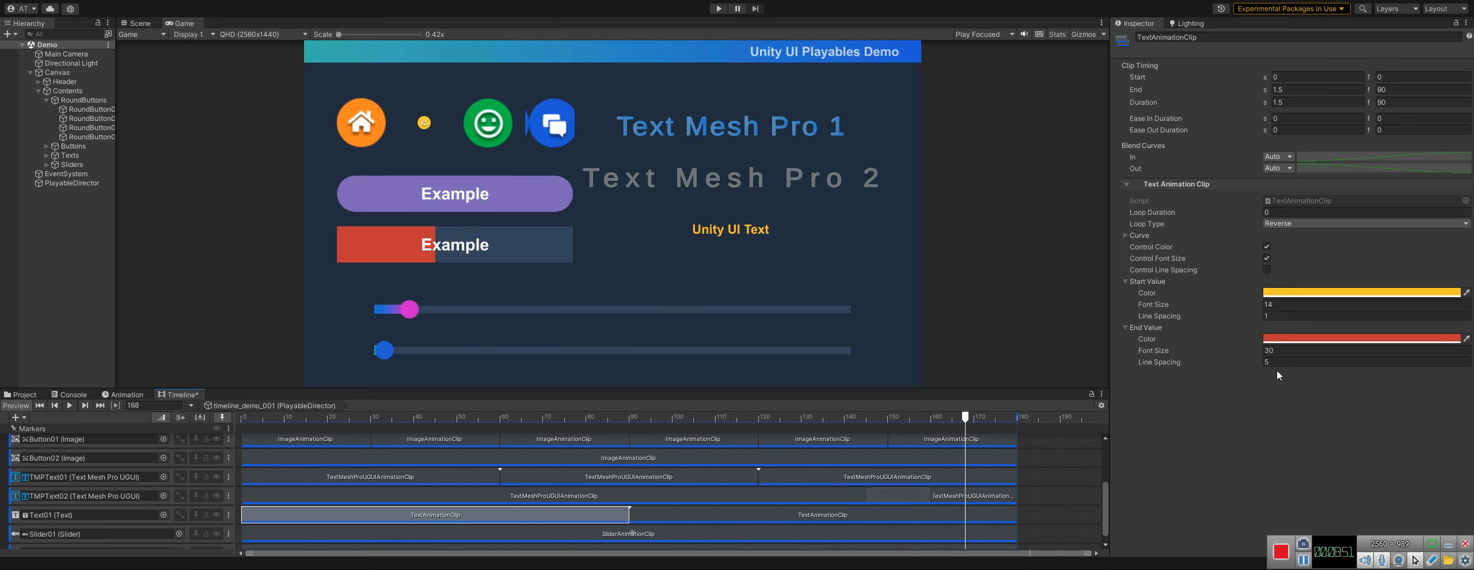
pyautogui.click(1203, 362)
pyautogui.write('1')
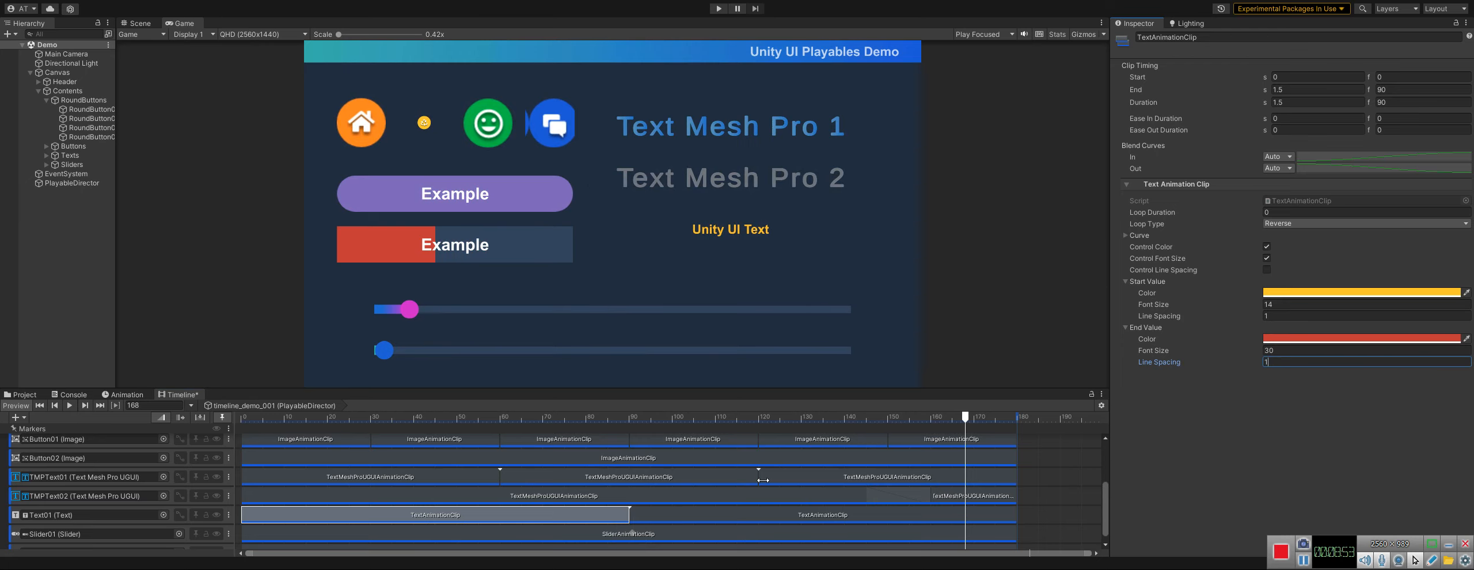
# Select Slider01's SliderAnimationClip, examine its easing curve and start and end values, and scrub the timeline to frame 170.
pyautogui.scroll(-1, 79, 530)
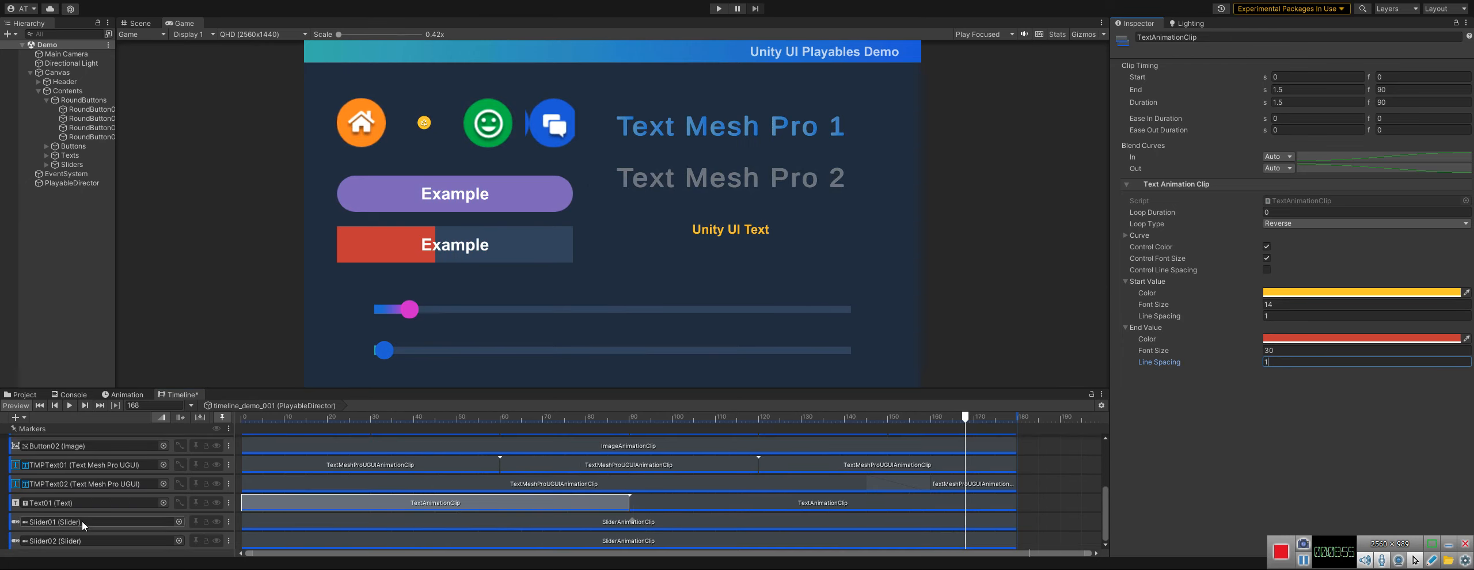
pyautogui.click(276, 523)
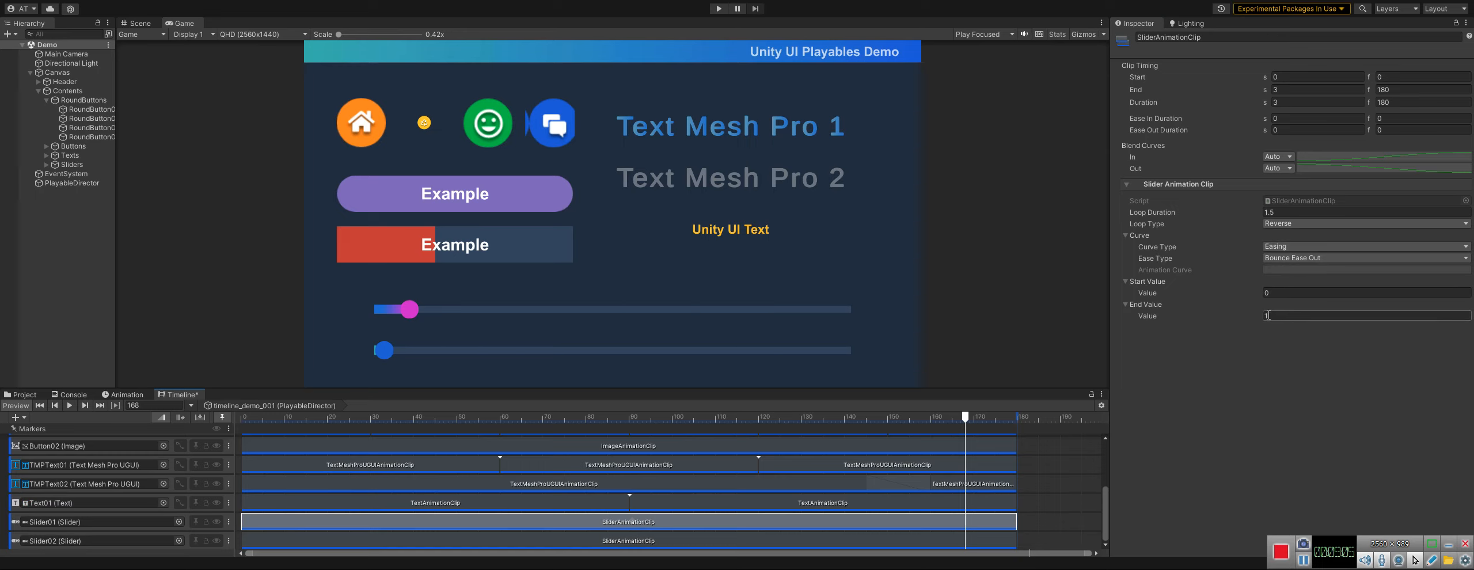
pyautogui.press('.')
pyautogui.moveTo(944, 417); pyautogui.dragTo(974, 401)
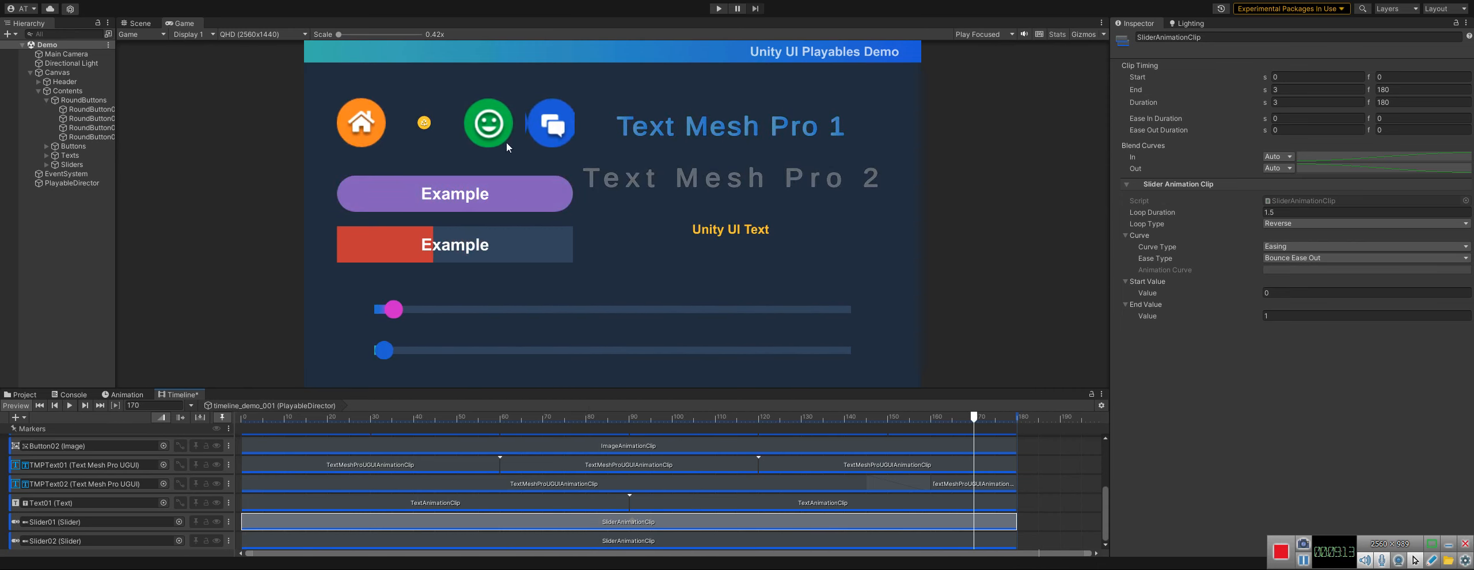